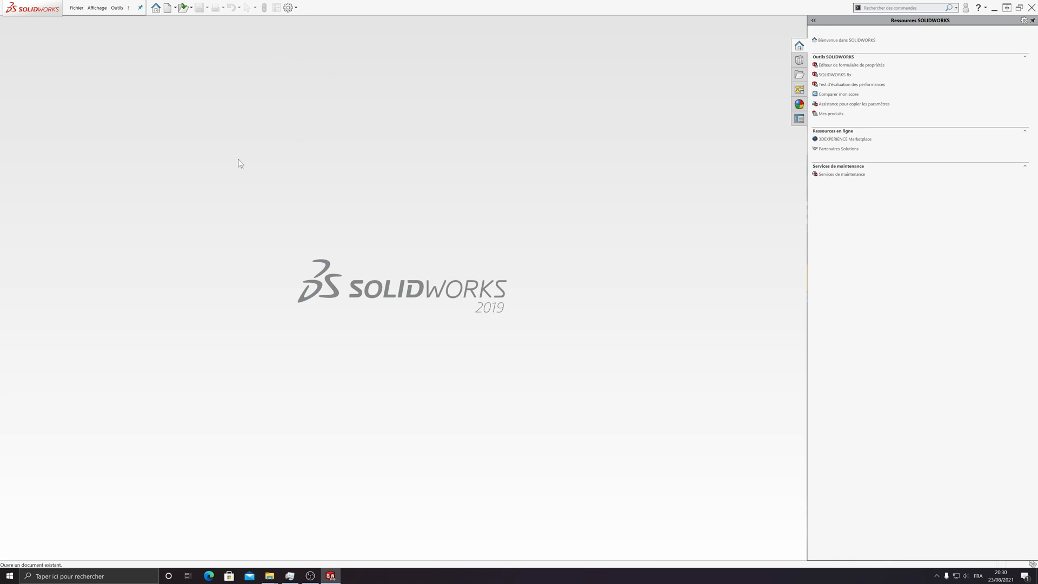
# - Select boite filament.STEP for opening and review its STEP/IGES/ACIS import options, keeping the file-specific import unit
pyautogui.click(184, 8)
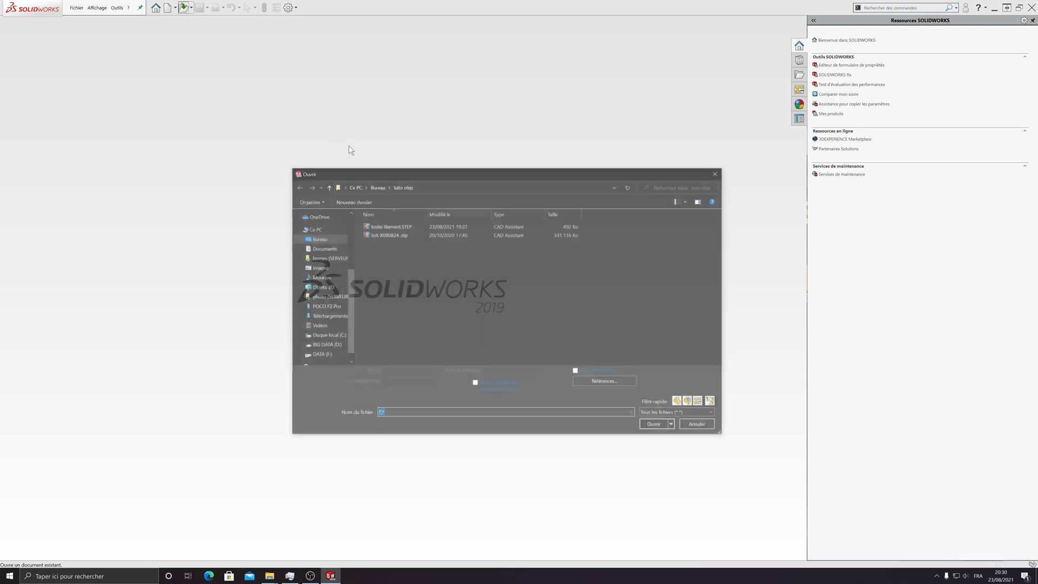
pyautogui.click(394, 226)
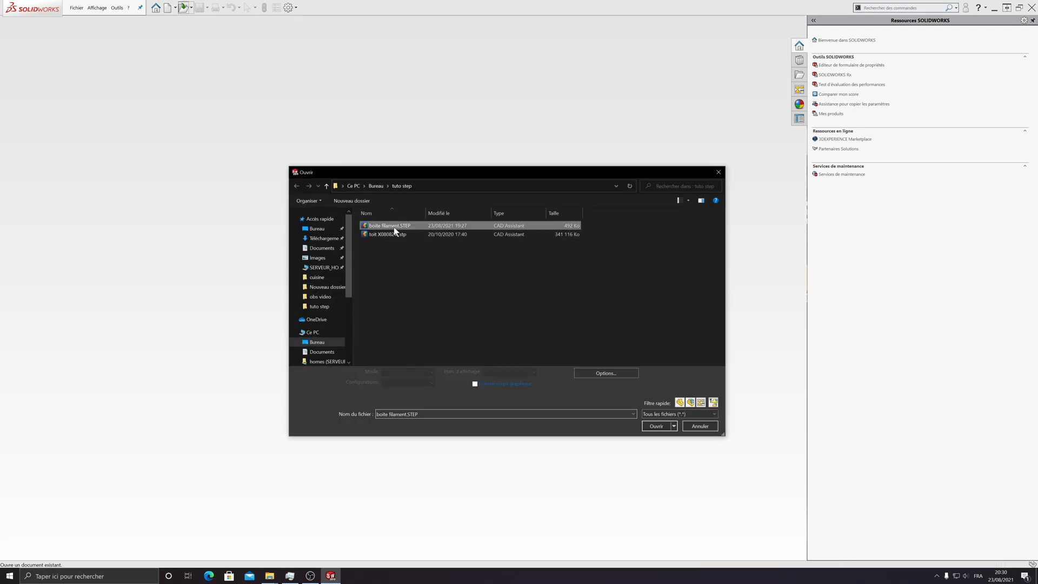
pyautogui.click(599, 372)
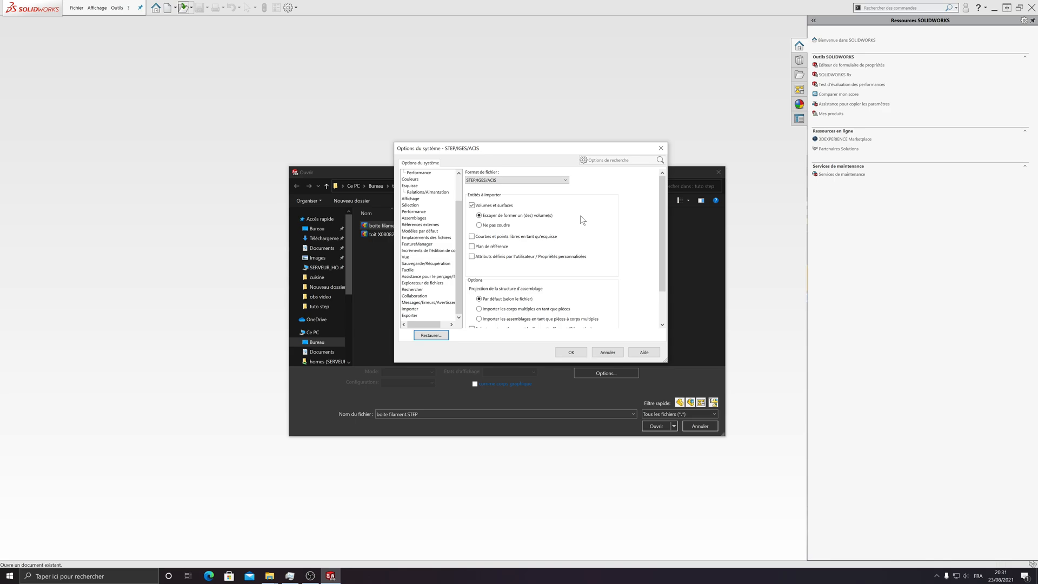
pyautogui.scroll(-2, 577, 238)
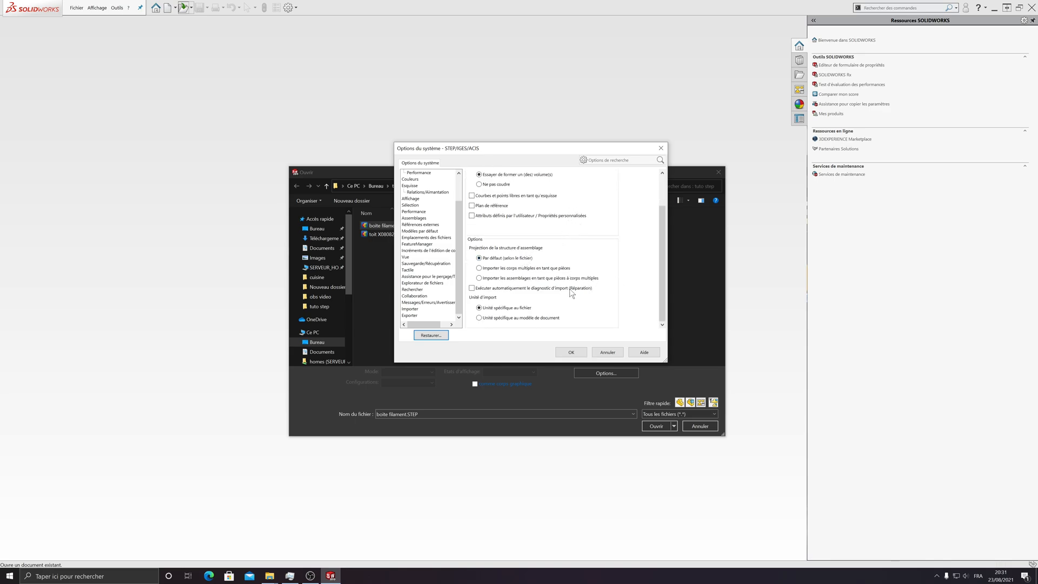
pyautogui.click(522, 319)
pyautogui.click(522, 306)
pyautogui.scroll(2, 600, 221)
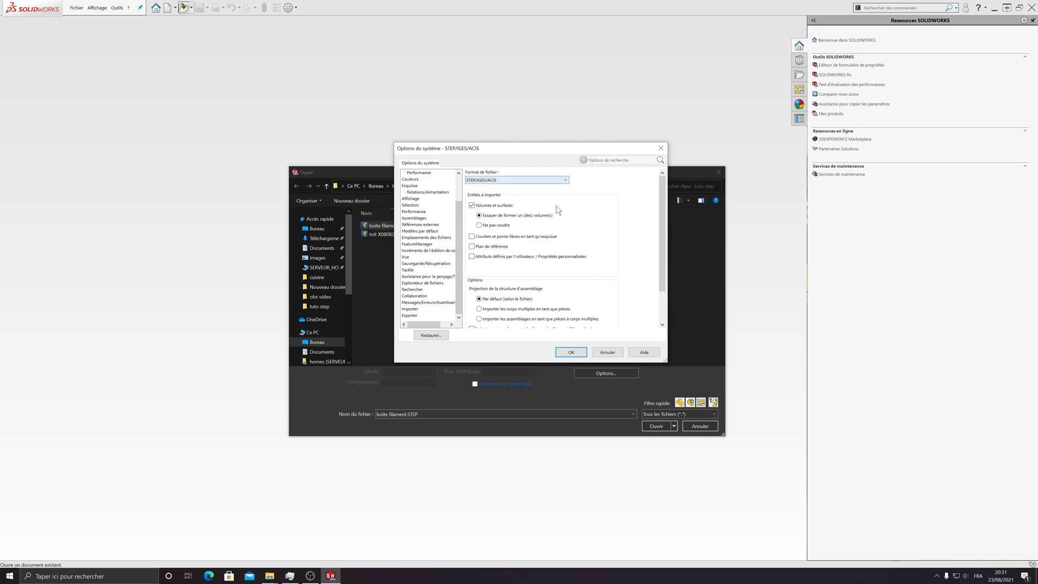
# - Keep 3D Interconnect enabled in the general import options and open boite filament.STEP
pyautogui.click(530, 181)
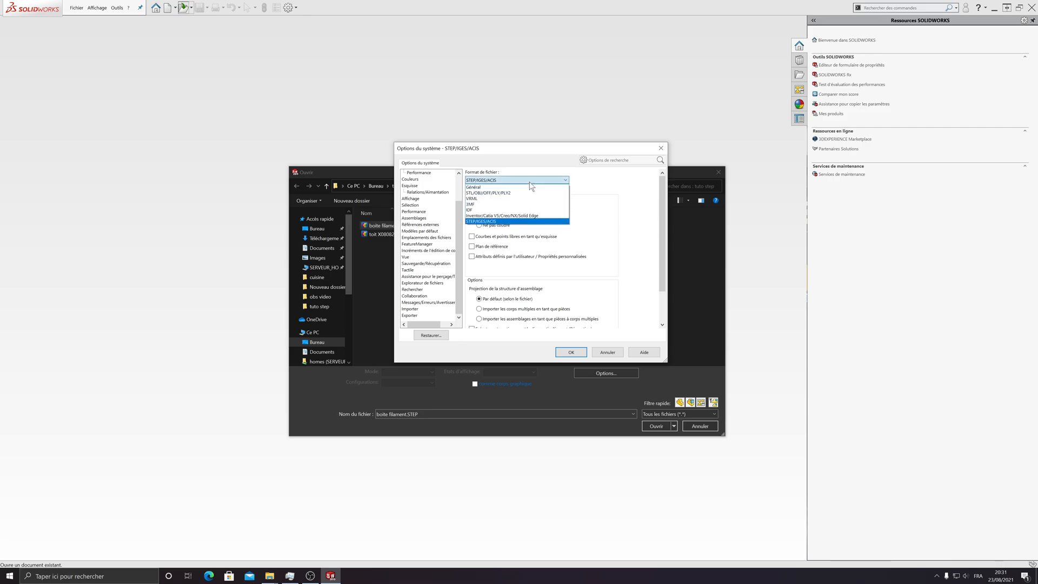
pyautogui.click(485, 186)
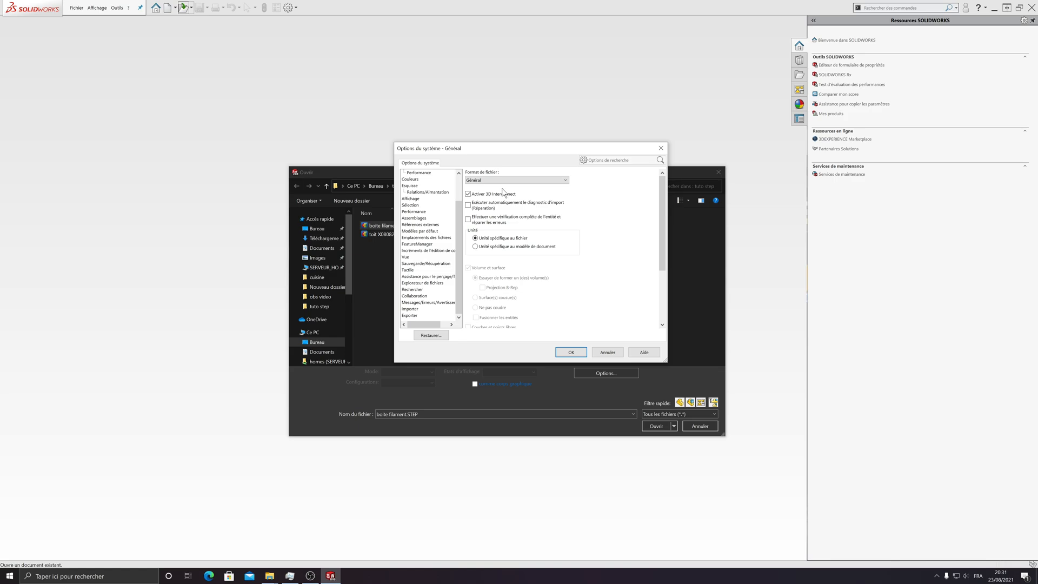
pyautogui.click(502, 195)
pyautogui.click(500, 198)
pyautogui.click(570, 352)
pyautogui.click(656, 426)
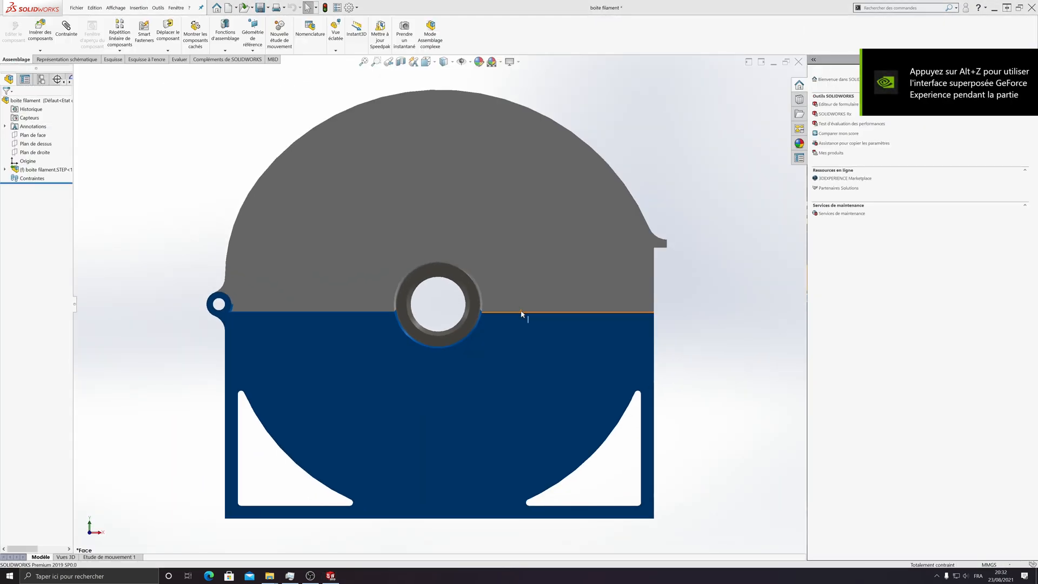
# - Save the imported assembly as boite filament.SLDASM in a new folder named 1 inside tuto step
pyautogui.press('z')
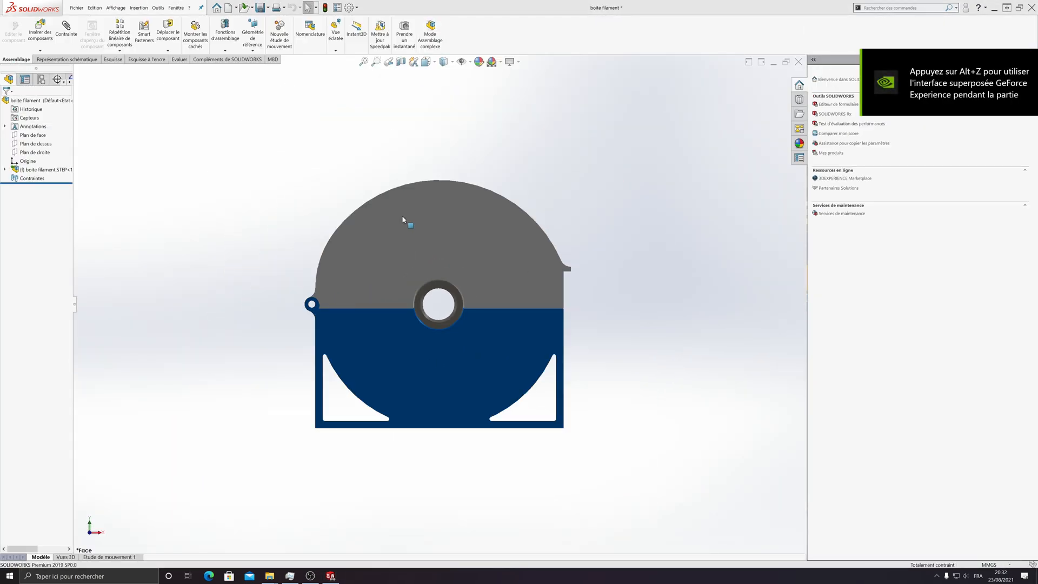
pyautogui.click(261, 10)
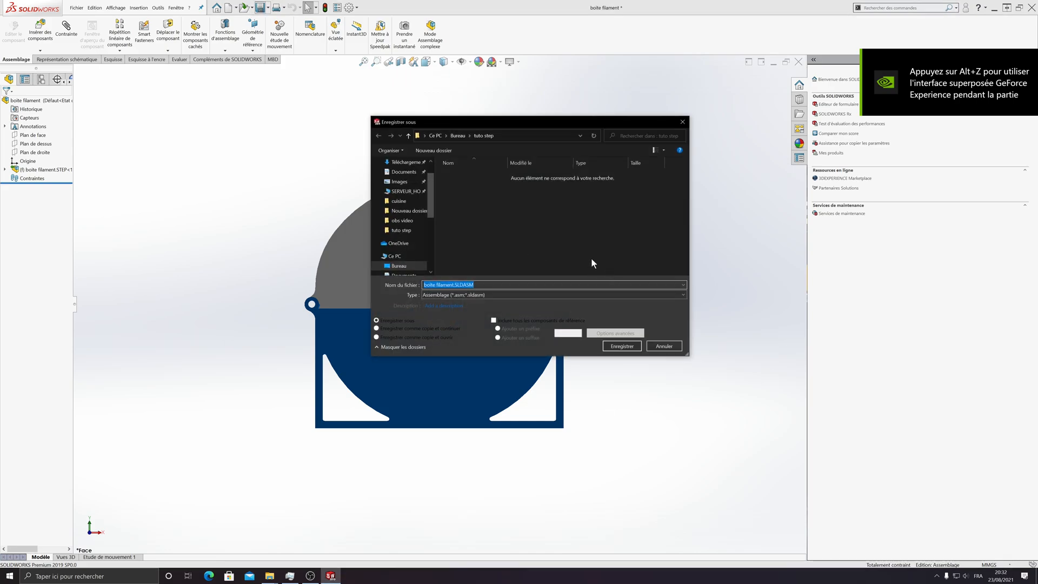
pyautogui.rightClick(531, 221)
pyautogui.moveTo(562, 314)
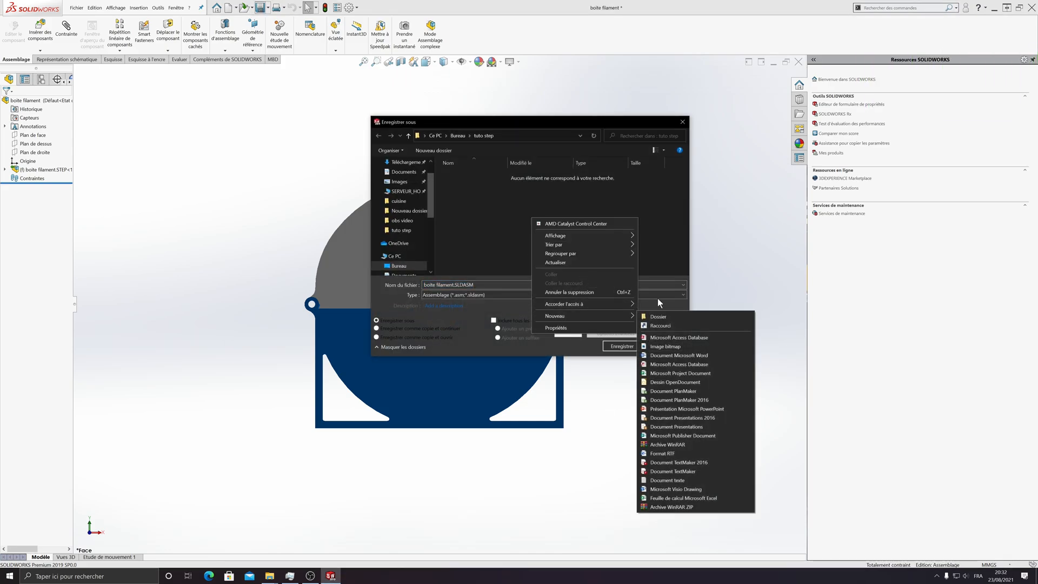
pyautogui.click(646, 317)
pyautogui.write('1')
pyautogui.press('Return')
pyautogui.doubleClick(484, 176)
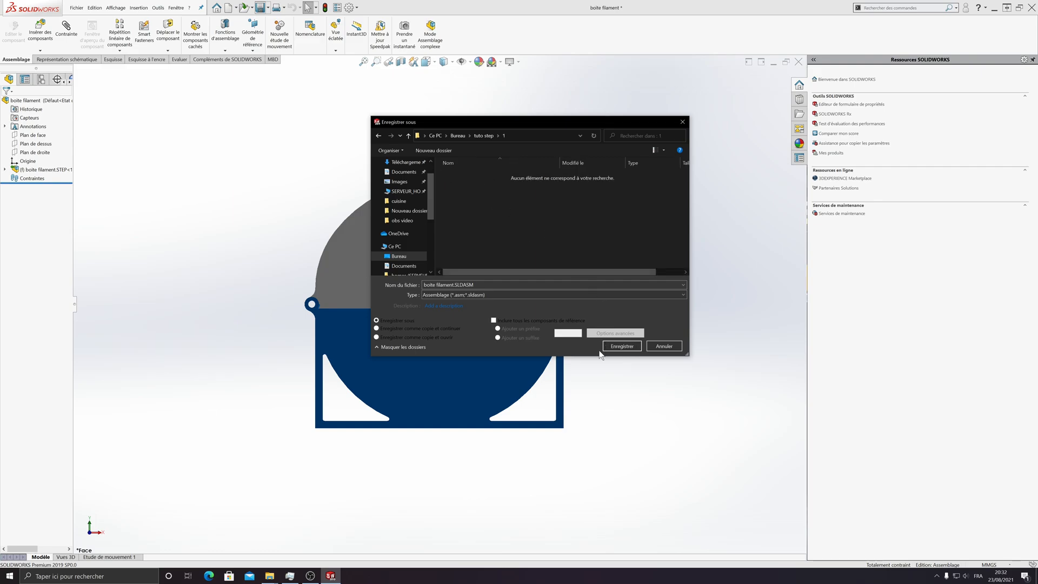
pyautogui.click(619, 346)
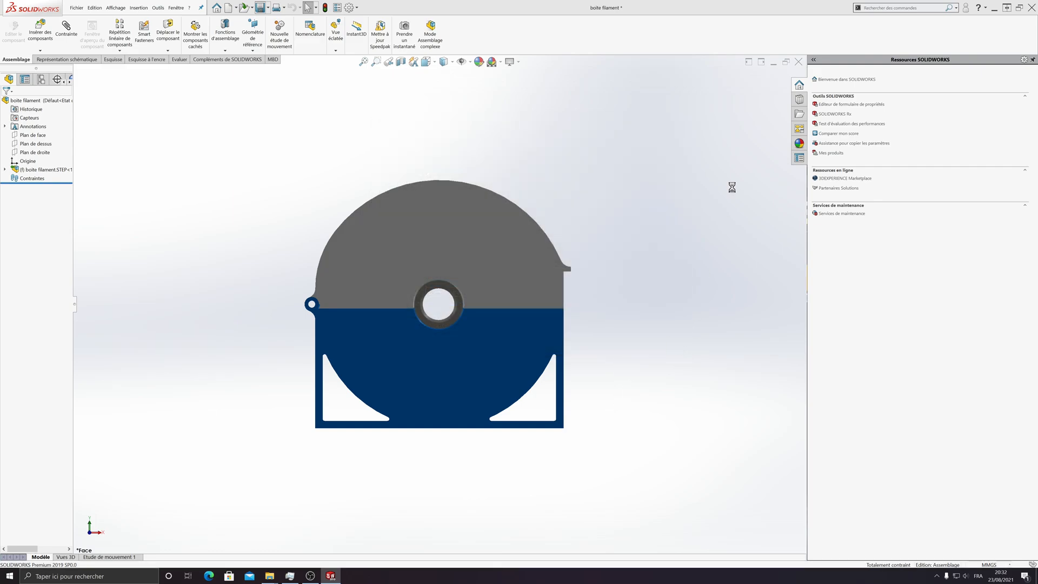
# - Close the assembly and reopen boite filament.SLDASM from folder 1 in File Explorer
pyautogui.click(798, 61)
pyautogui.click(270, 576)
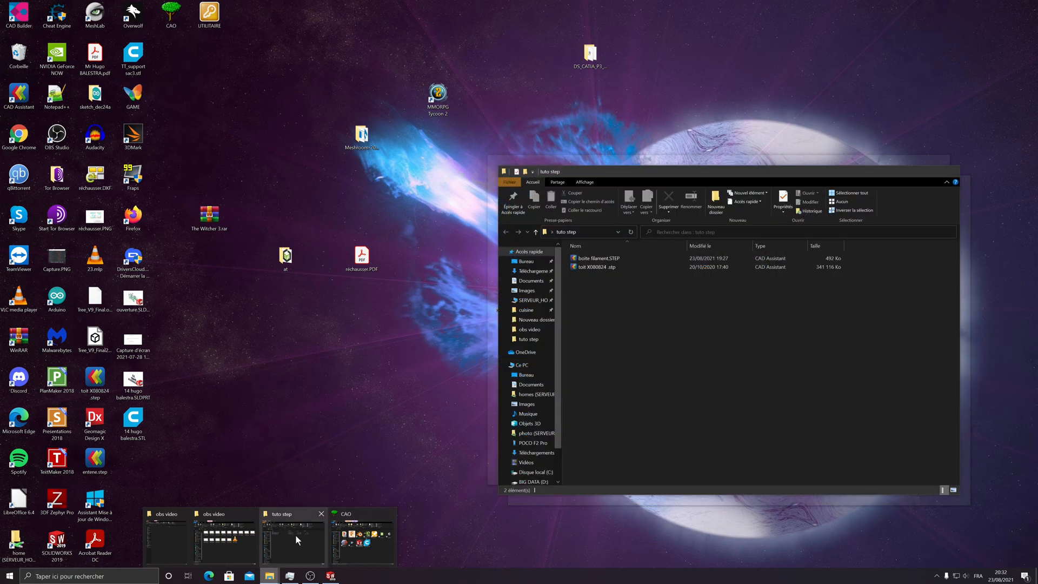
pyautogui.click(295, 534)
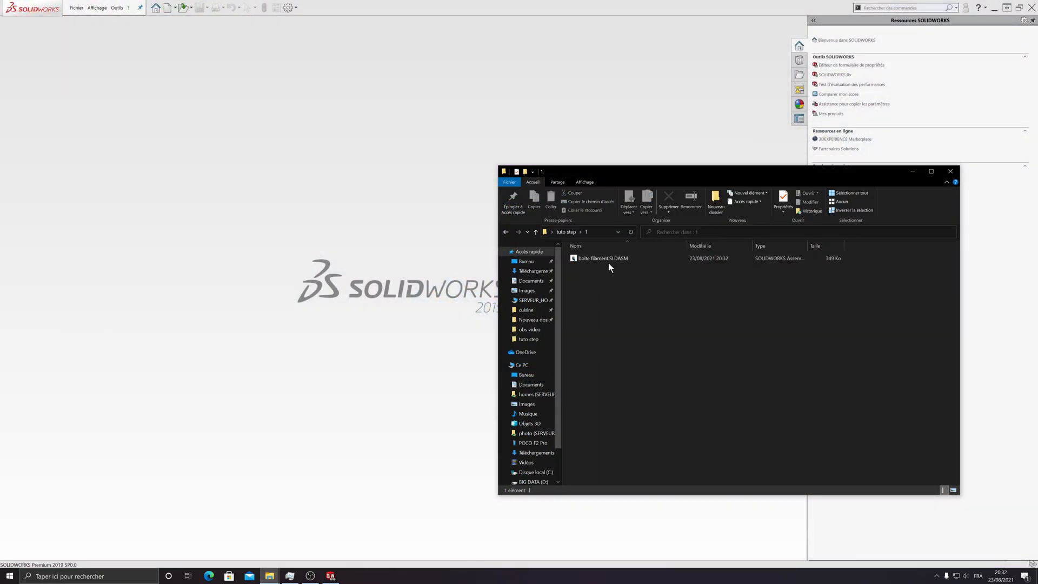
pyautogui.doubleClick(589, 259)
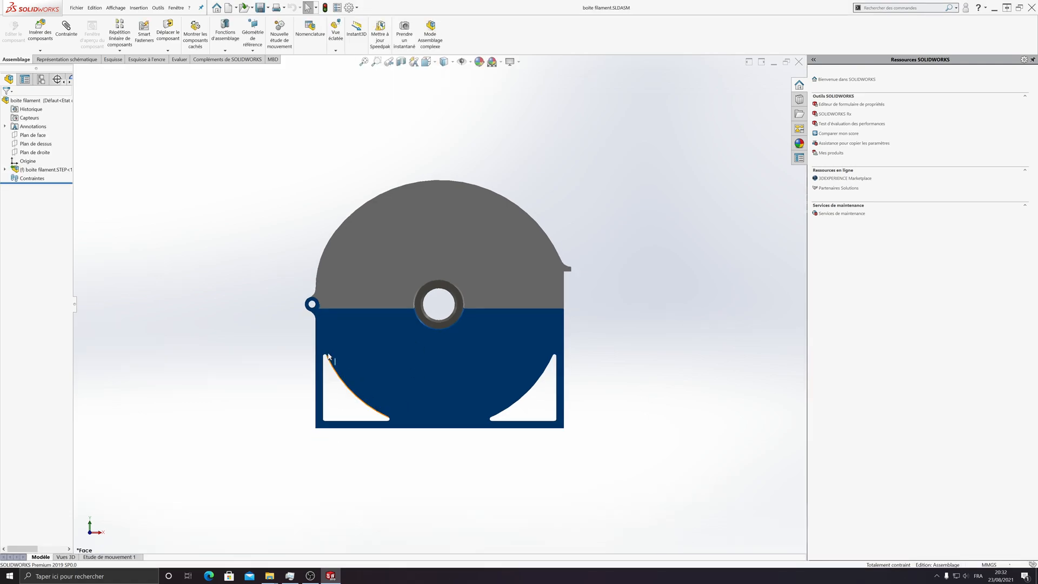
# - Examine the imported subassembly's component structure, the commands available for the enbase component, and the model from several sides
pyautogui.moveTo(328, 357); pyautogui.dragTo(15, 197, button='middle')
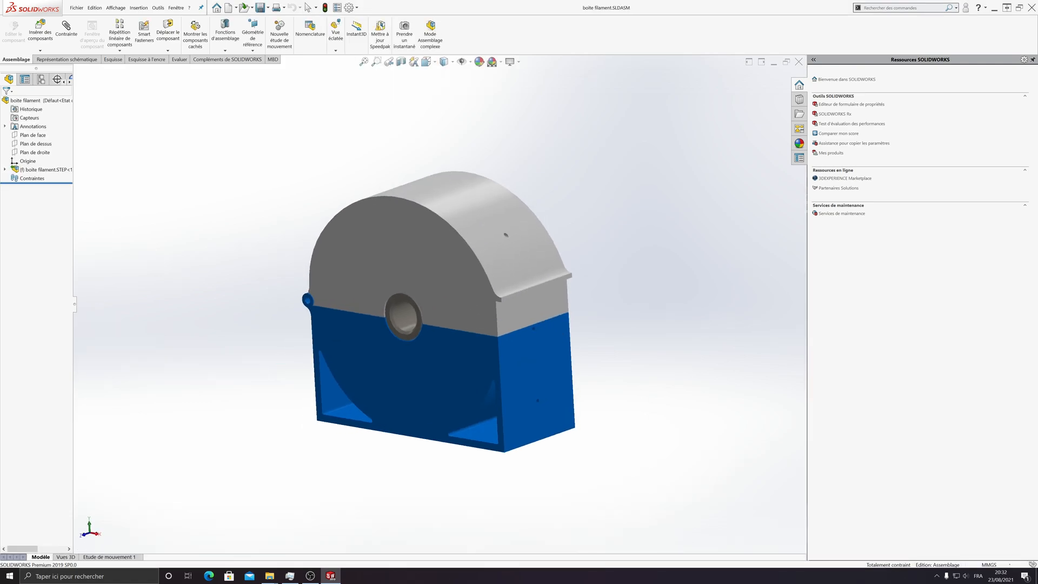
pyautogui.click(5, 169)
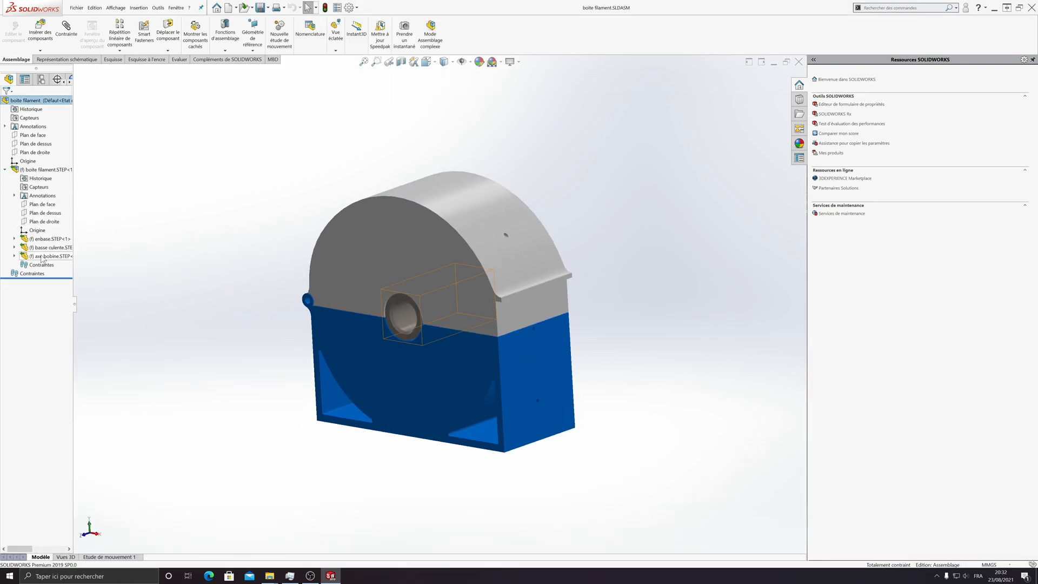
pyautogui.rightClick(49, 239)
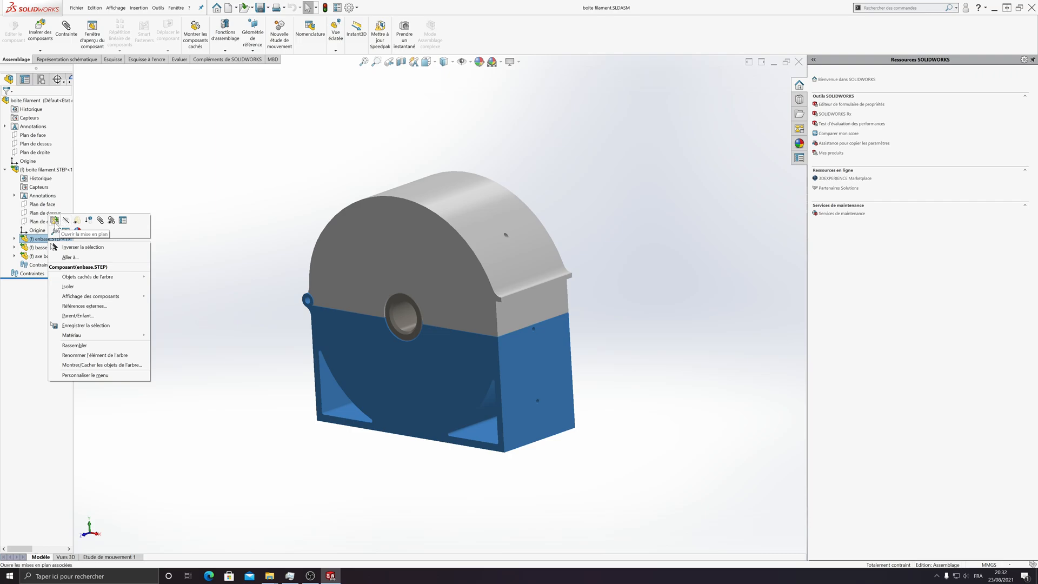
pyautogui.click(432, 371)
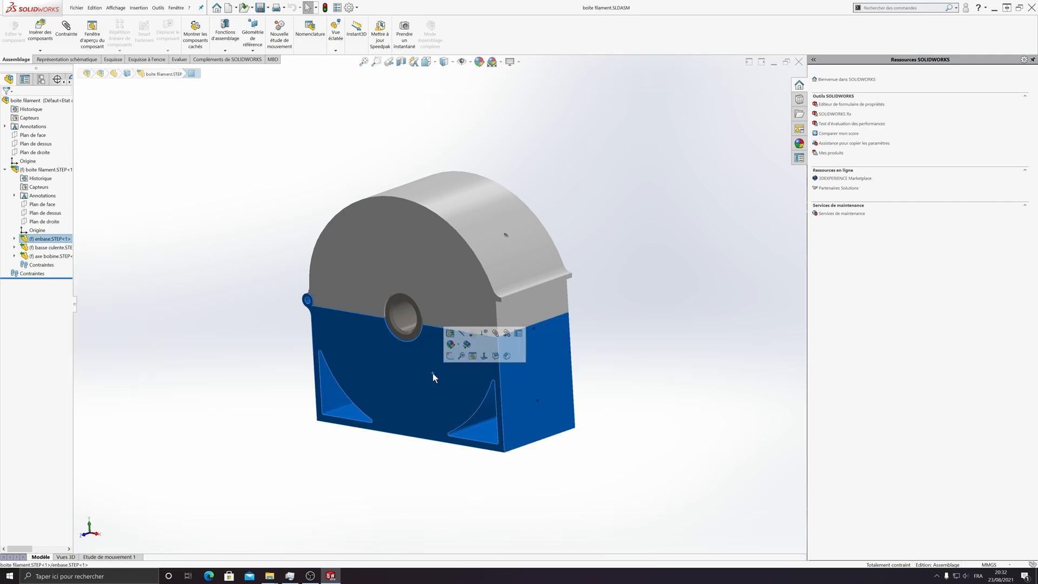
pyautogui.click(388, 356)
pyautogui.moveTo(436, 414); pyautogui.dragTo(350, 156, button='middle')
pyautogui.moveTo(494, 244); pyautogui.dragTo(532, 374, button='middle')
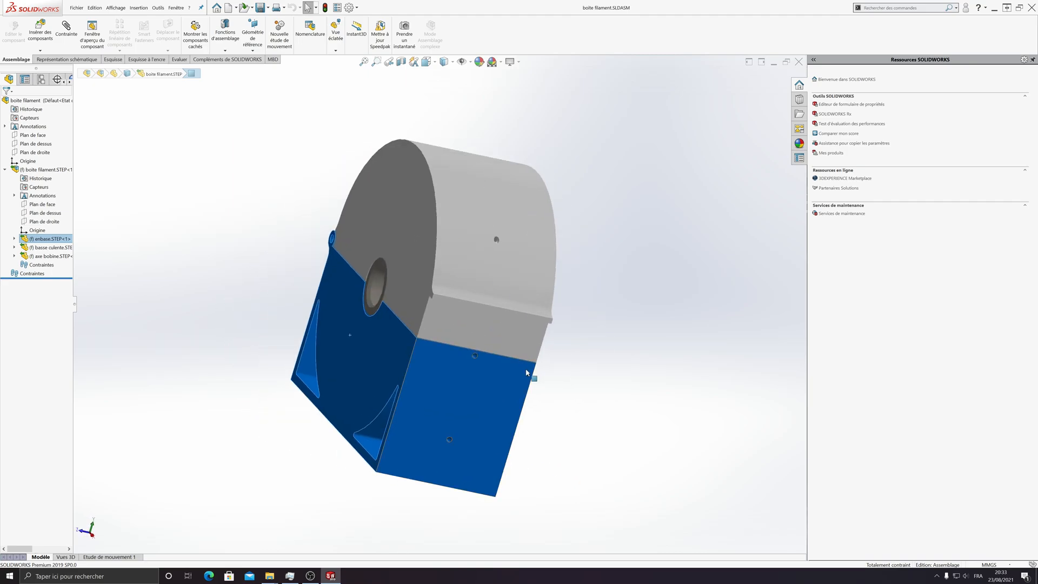
pyautogui.moveTo(412, 302); pyautogui.dragTo(499, 332, button='middle')
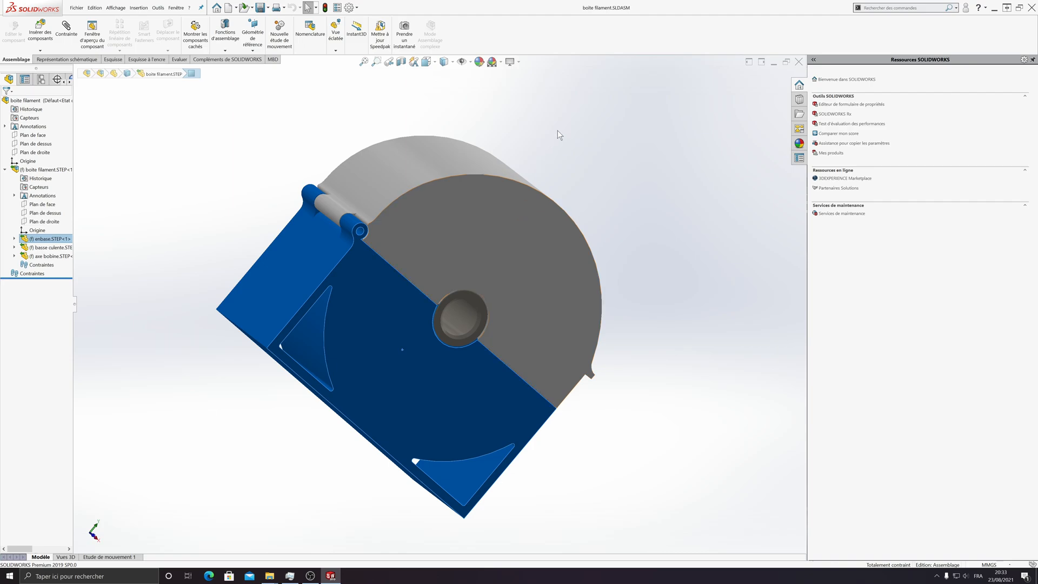
pyautogui.moveTo(550, 289); pyautogui.dragTo(241, 387, button='middle')
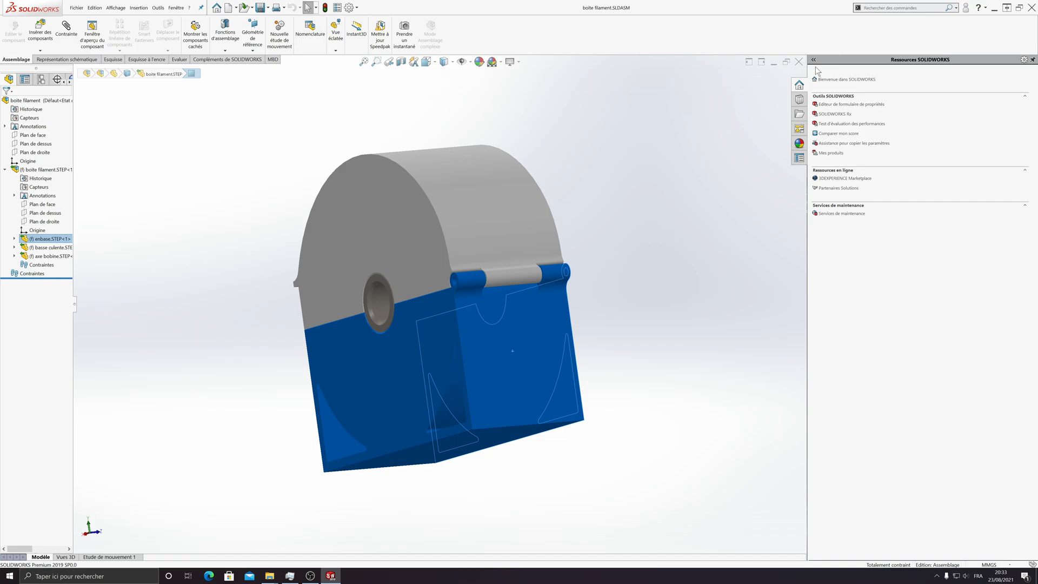
# - Close the assembly and select boite filament.STEP in the tuto step folder for opening
pyautogui.click(798, 61)
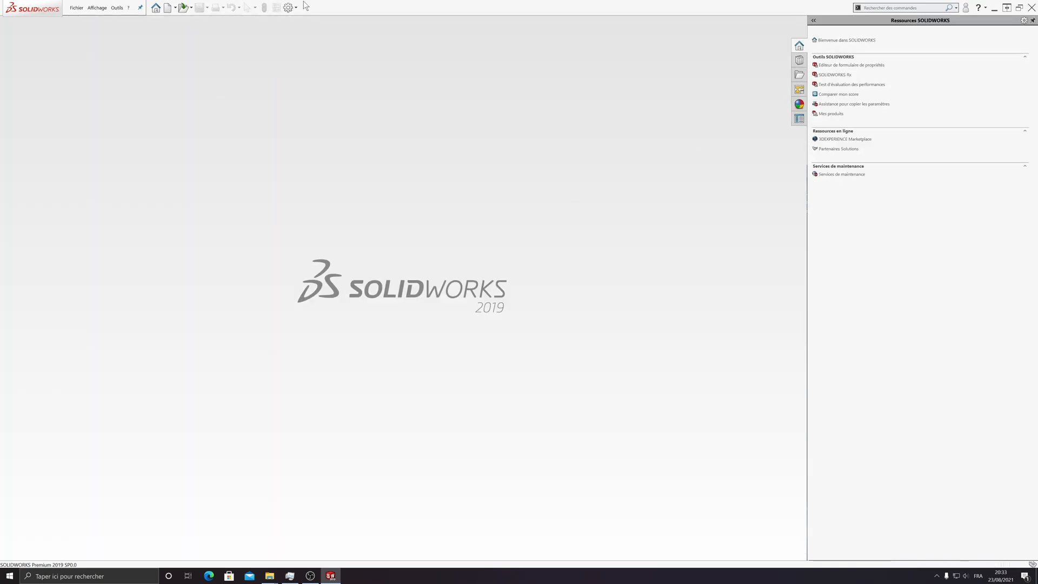
pyautogui.click(290, 9)
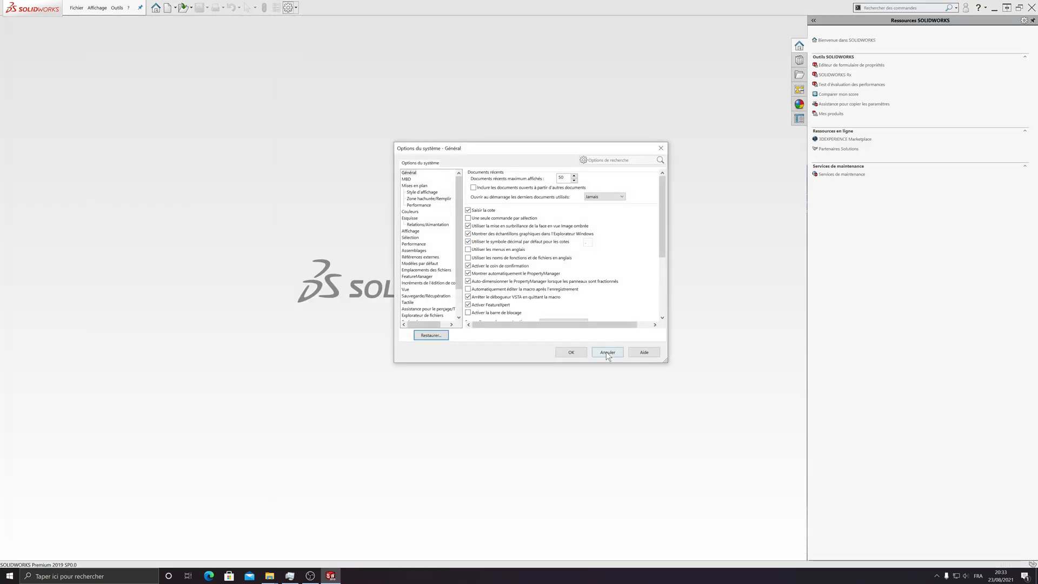
pyautogui.click(607, 353)
pyautogui.hotkey('ctrl', 'o')
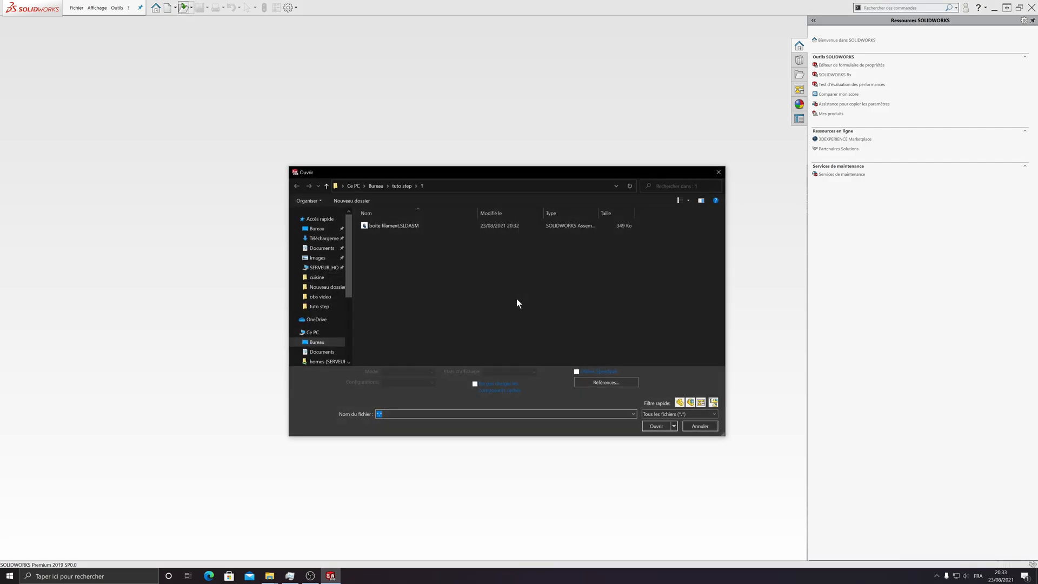
pyautogui.click(401, 186)
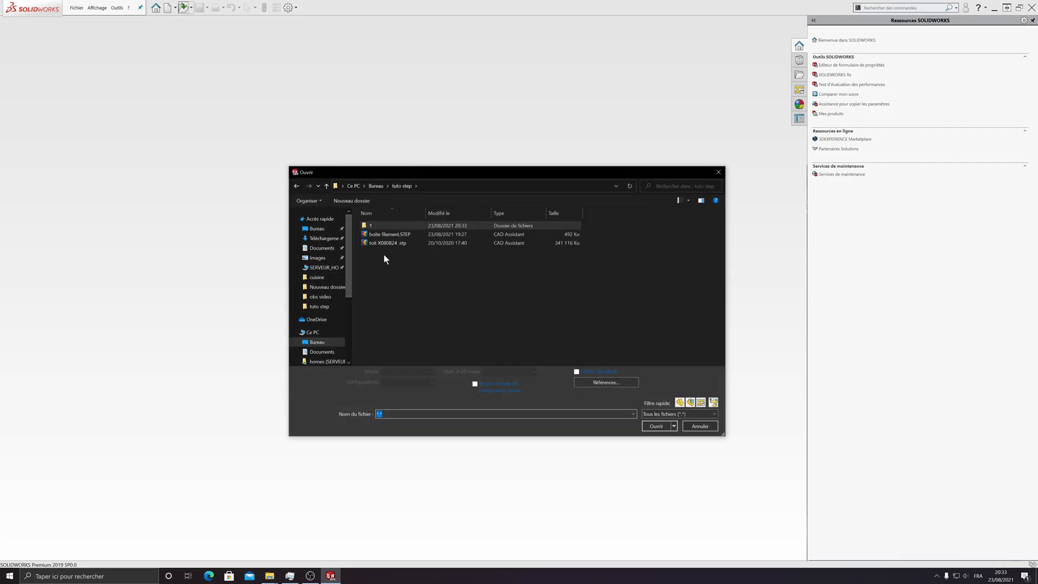
pyautogui.click(393, 243)
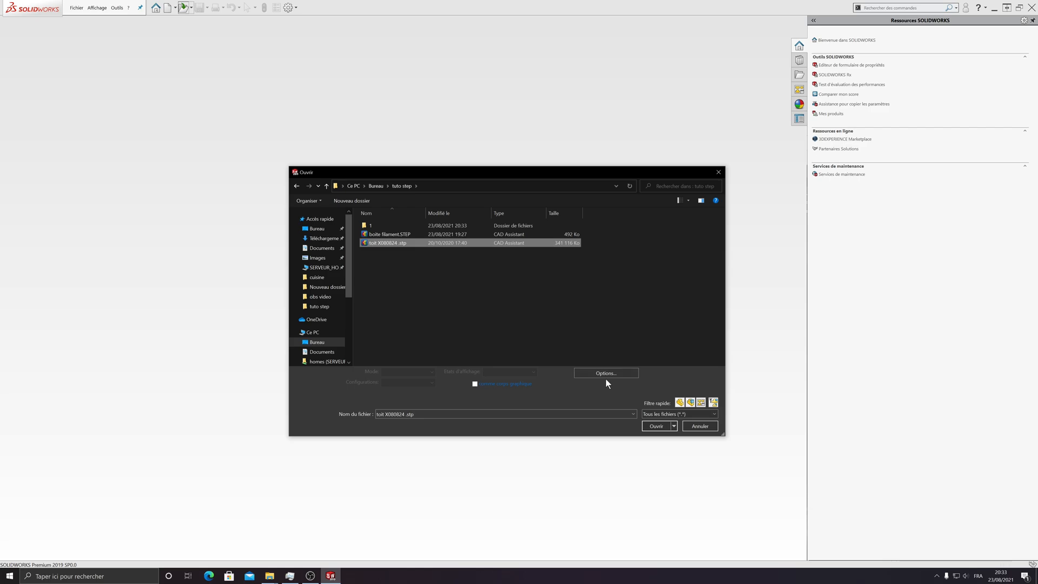
pyautogui.click(397, 235)
# - Disable 3D Interconnect in the general import options for boite filament.STEP
pyautogui.click(606, 373)
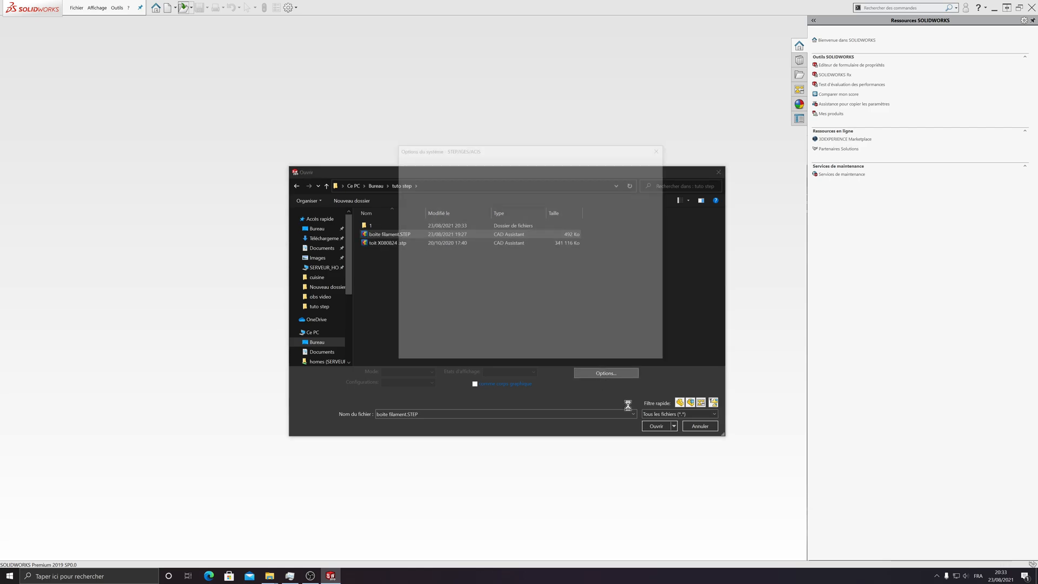
pyautogui.click(534, 182)
pyautogui.click(534, 183)
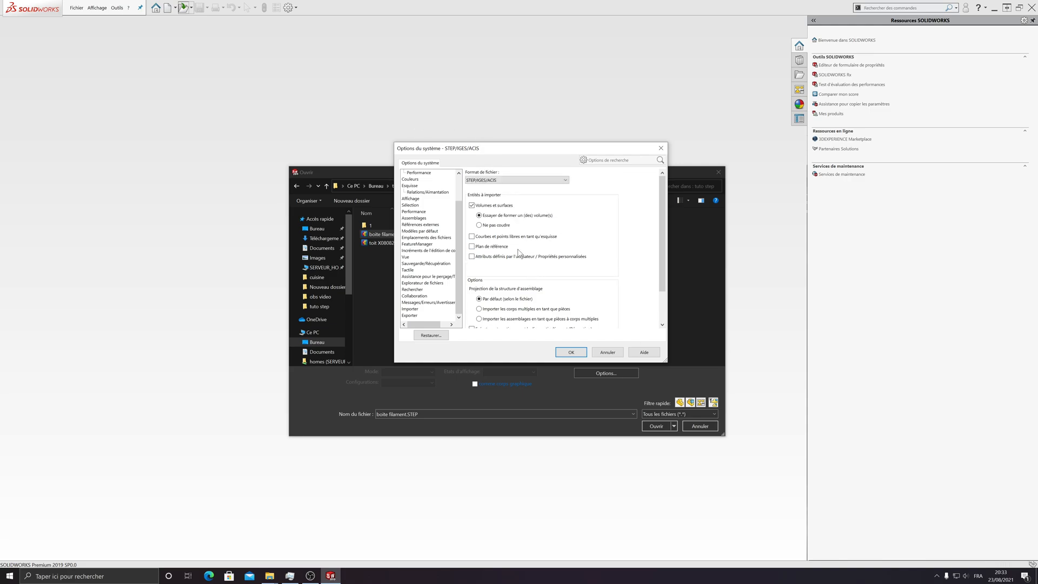
pyautogui.click(526, 180)
pyautogui.click(506, 182)
pyautogui.click(507, 183)
pyautogui.click(503, 187)
pyautogui.click(495, 194)
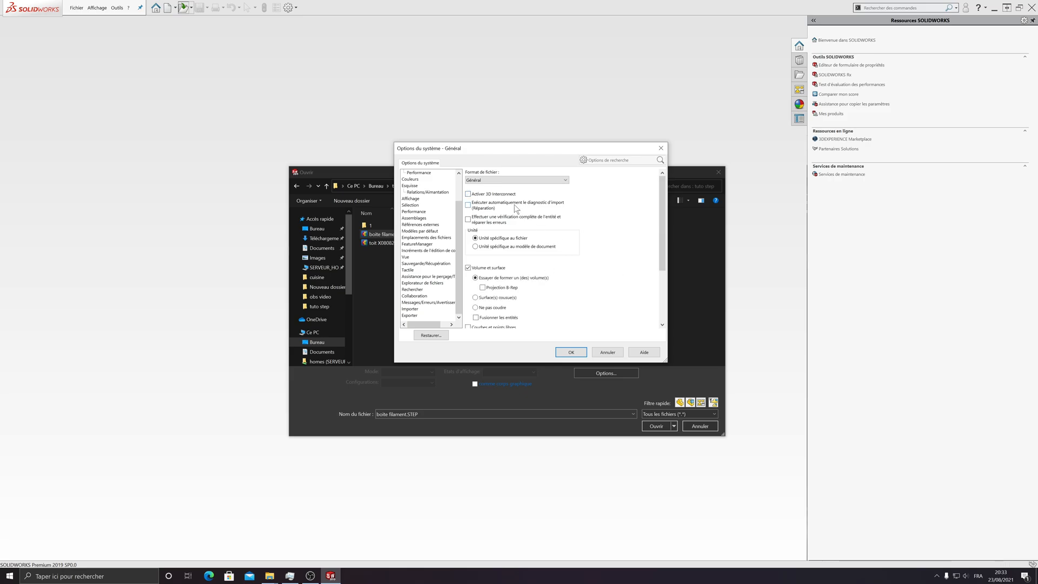
# - Review the remaining general import options for volumes, curves, IGES and STEP, and accept the import settings
pyautogui.scroll(-3, 524, 295)
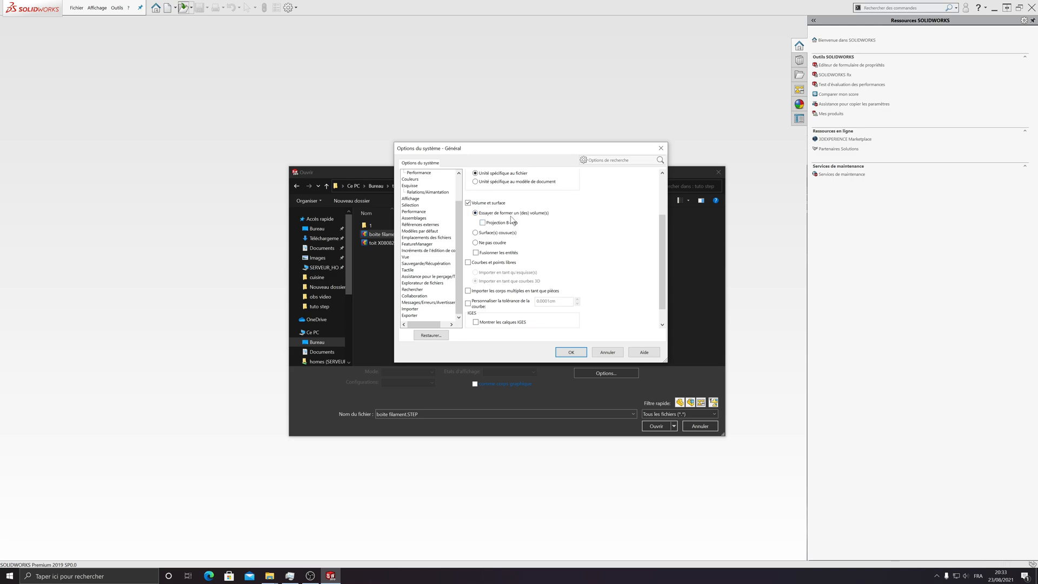
pyautogui.scroll(-1, 494, 219)
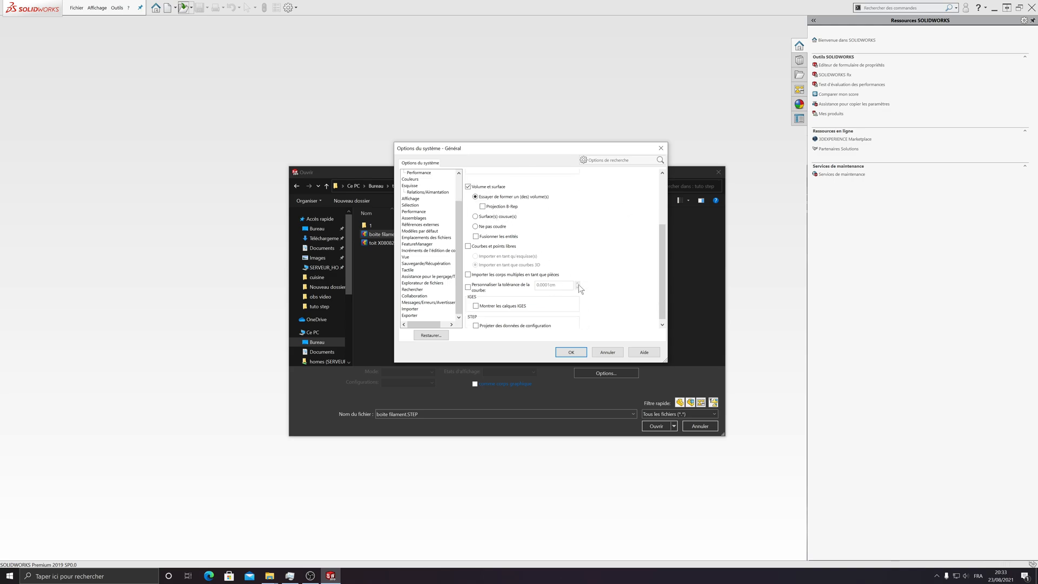
pyautogui.scroll(-1, 575, 284)
pyautogui.scroll(5, 595, 293)
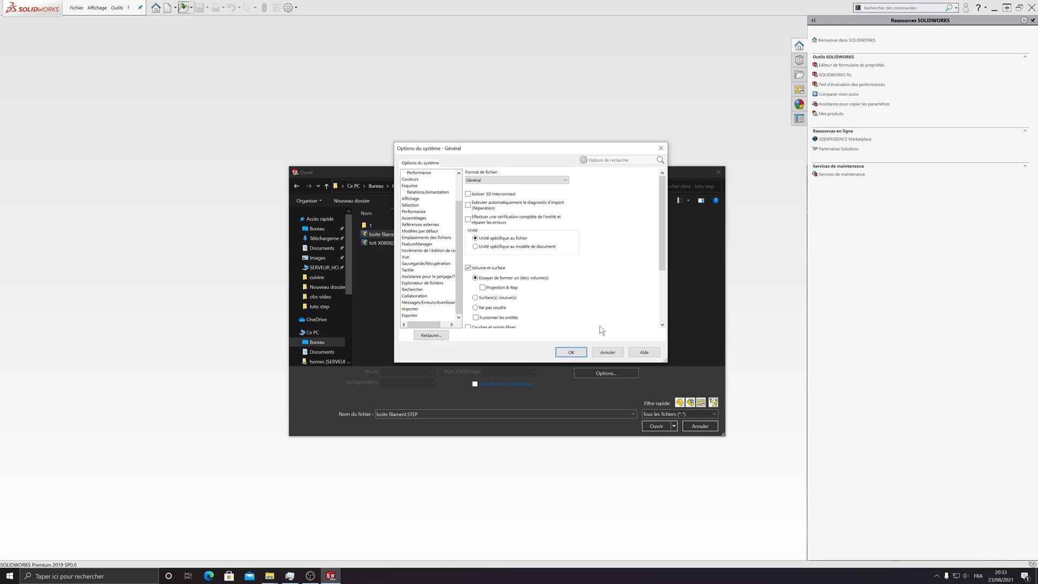
pyautogui.click(571, 352)
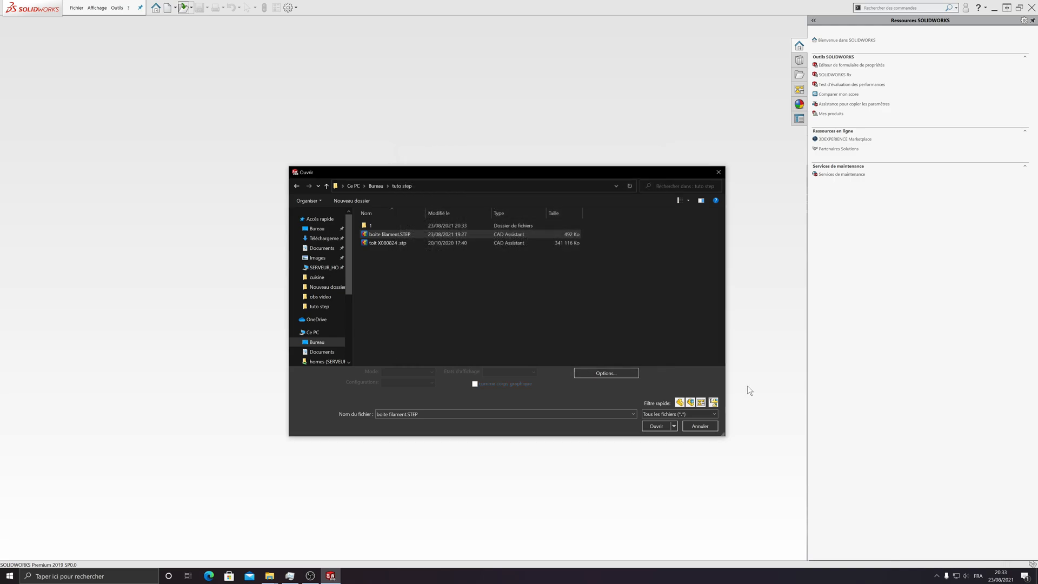
# - Import boite filament.STEP and look over the assembly from another side along with its component commands
pyautogui.click(655, 427)
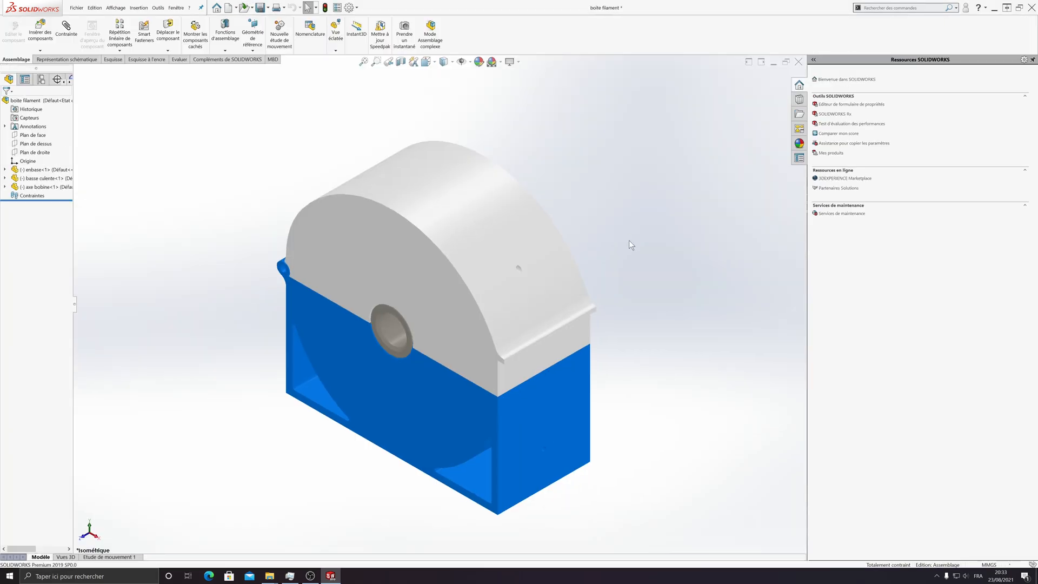
pyautogui.moveTo(433, 197); pyautogui.dragTo(543, 217, button='middle')
pyautogui.moveTo(479, 295); pyautogui.dragTo(511, 323, button='middle')
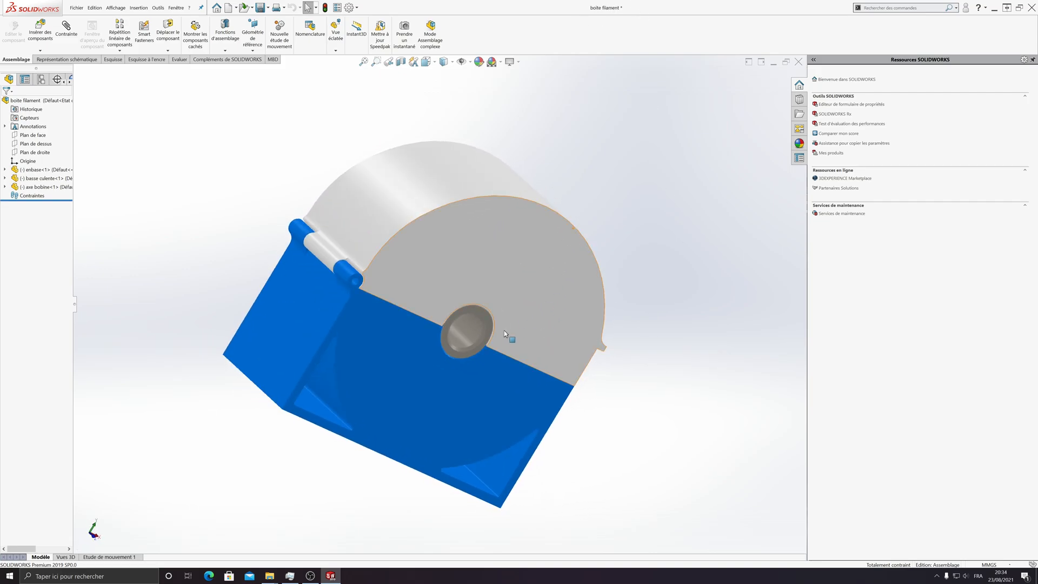
pyautogui.rightClick(406, 276)
pyautogui.click(235, 167)
# - Save the assembly as boite filament.SLDASM in a new folder named 2 inside tuto step
pyautogui.click(260, 8)
pyautogui.rightClick(446, 213)
pyautogui.moveTo(494, 311)
pyautogui.click(592, 310)
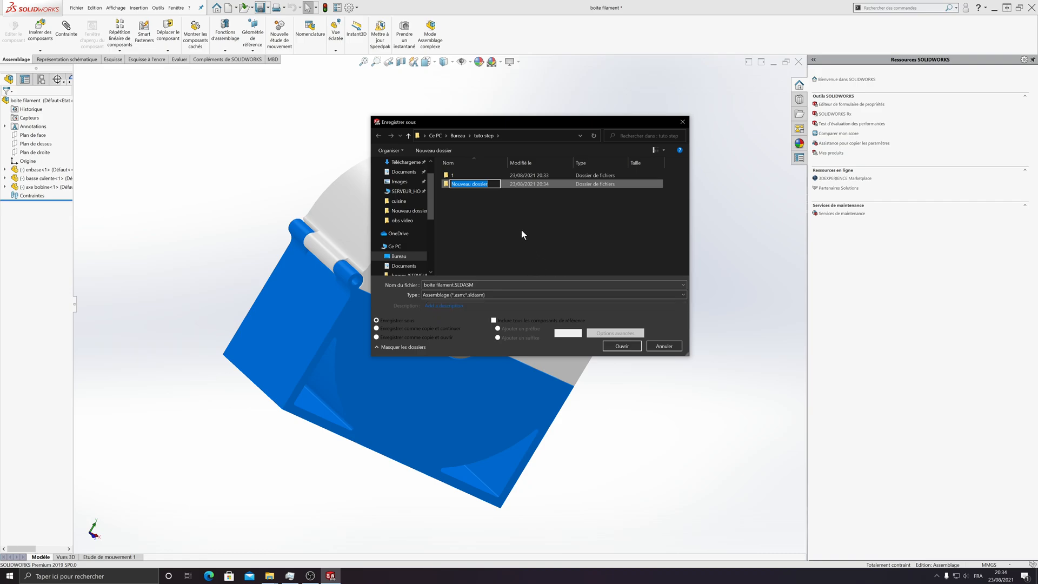
pyautogui.write('2')
pyautogui.press('Return')
pyautogui.doubleClick(497, 186)
pyautogui.click(620, 349)
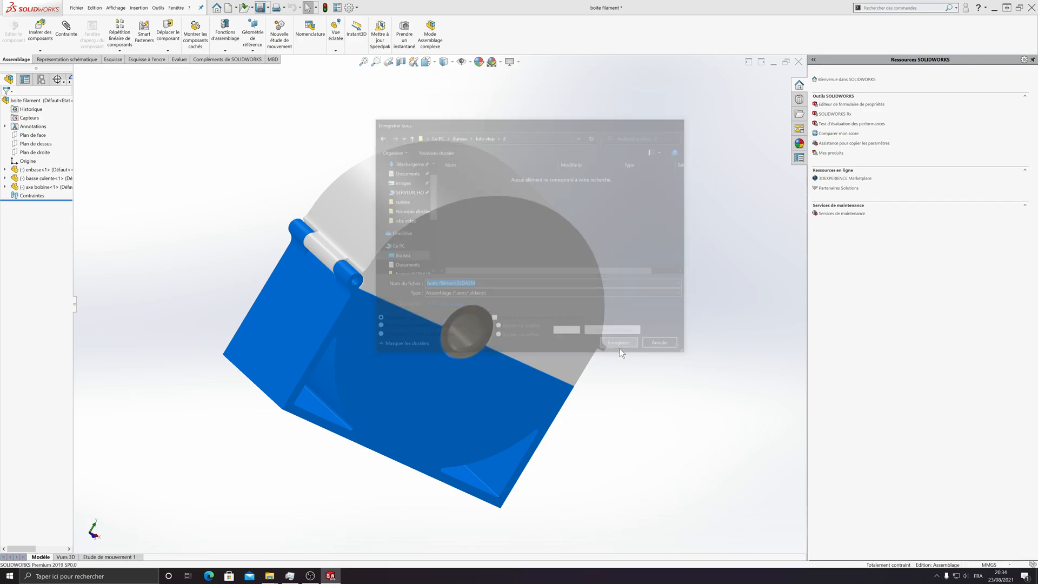
pyautogui.click(529, 302)
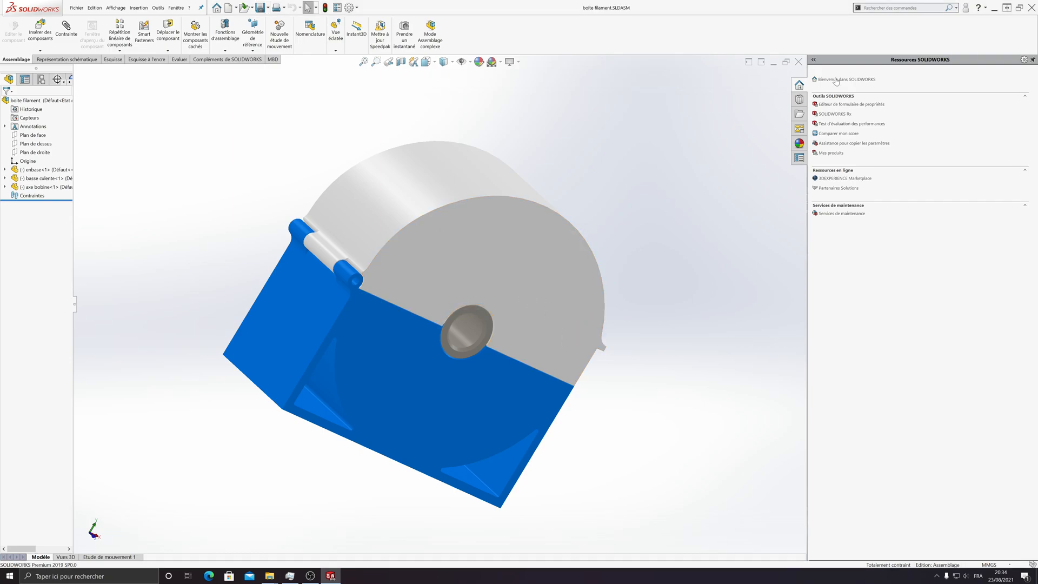
# - Close the assembly and inspect the files saved in tuto step folder 2 as icons in File Explorer
pyautogui.click(798, 61)
pyautogui.moveTo(271, 577)
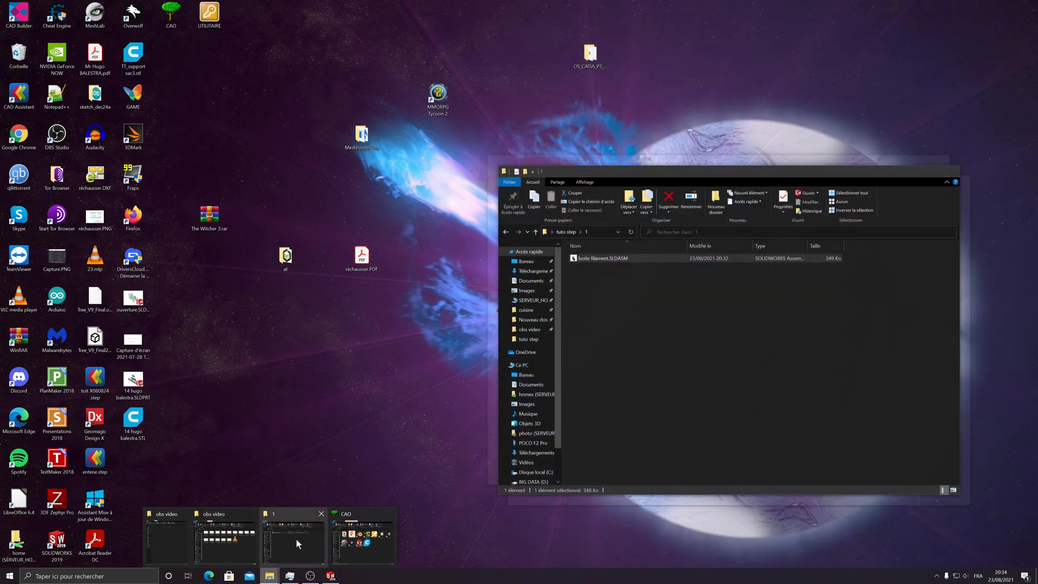
pyautogui.click(296, 537)
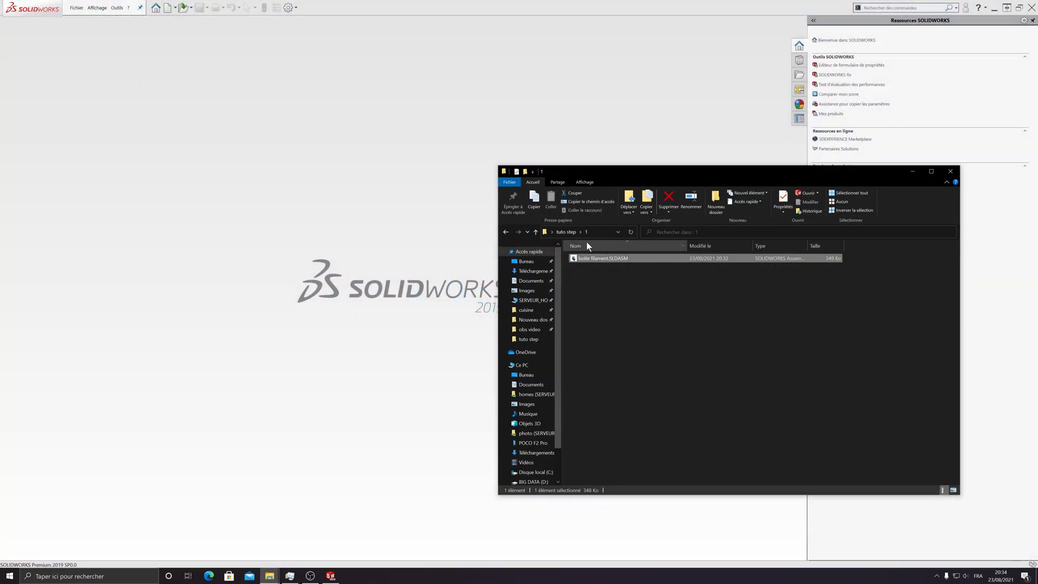
pyautogui.click(566, 232)
pyautogui.doubleClick(587, 265)
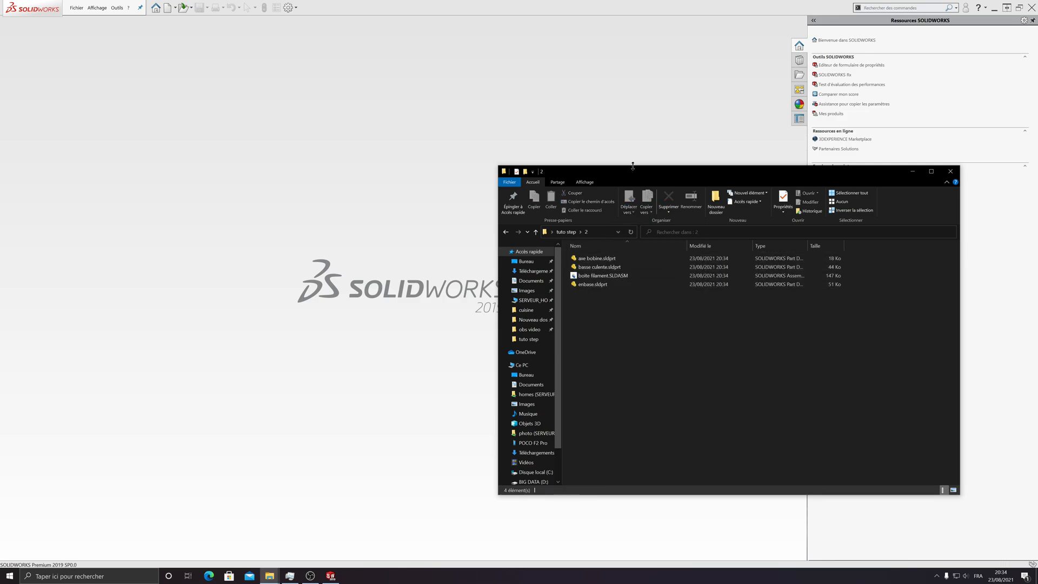
pyautogui.keyDown('ctrl'); pyautogui.scroll(3, 757, 362); pyautogui.keyUp('ctrl')
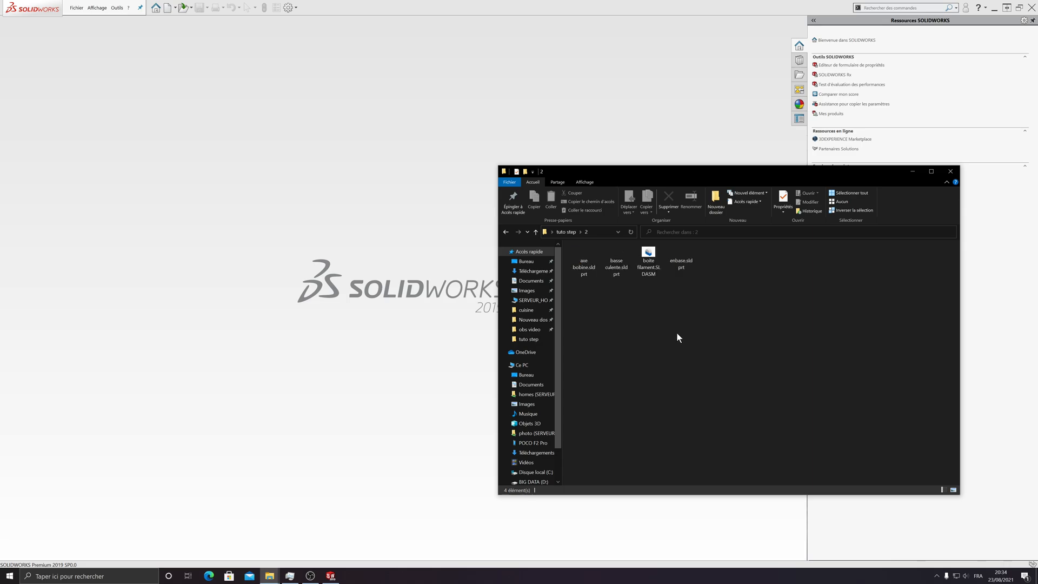
pyautogui.click(685, 260)
pyautogui.click(616, 261)
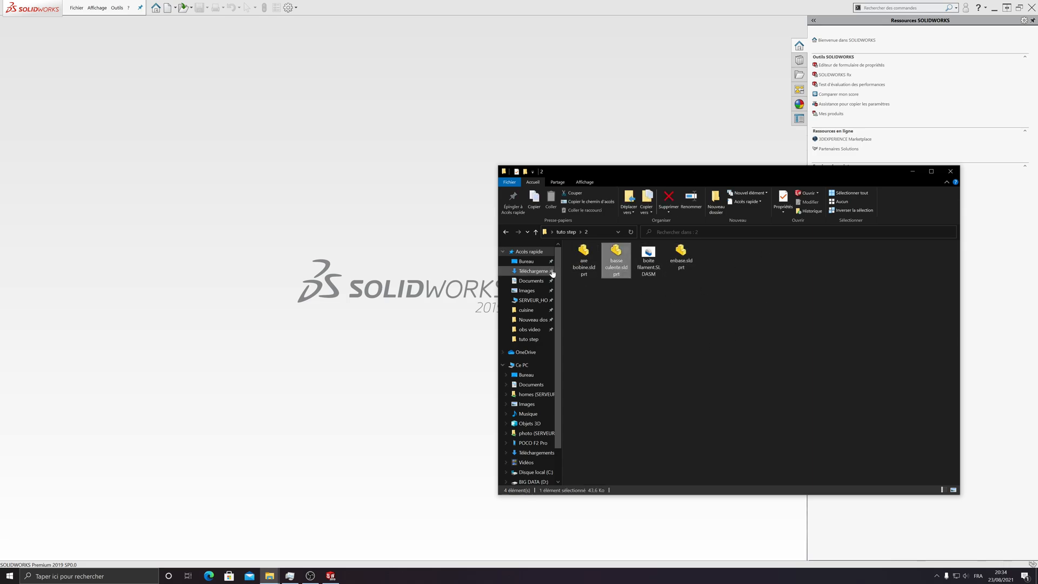
# - Open boite filament.SLDASM from folder 2 and open its enbase part without running feature recognition
pyautogui.doubleClick(650, 265)
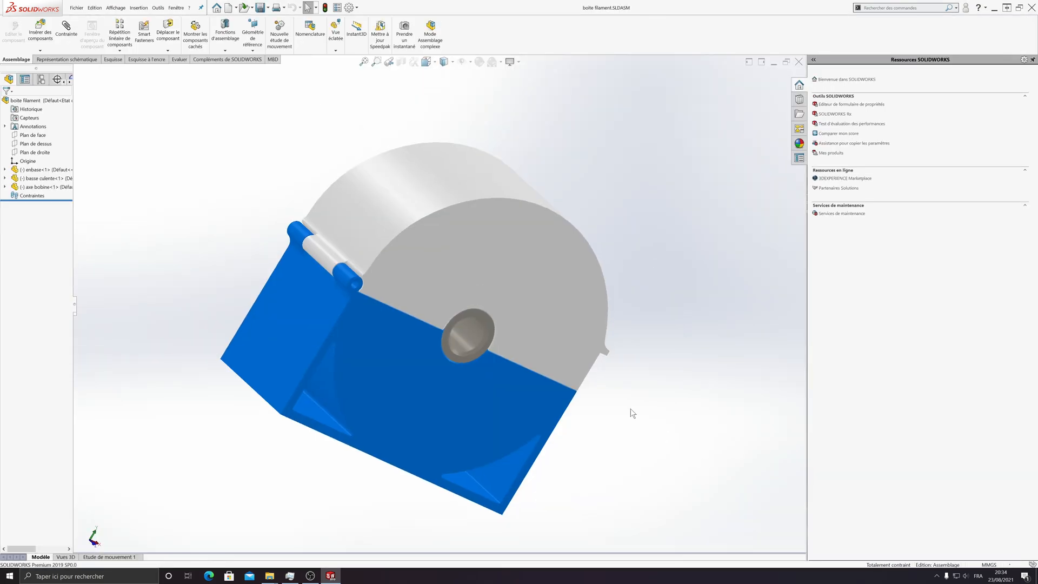
pyautogui.rightClick(400, 402)
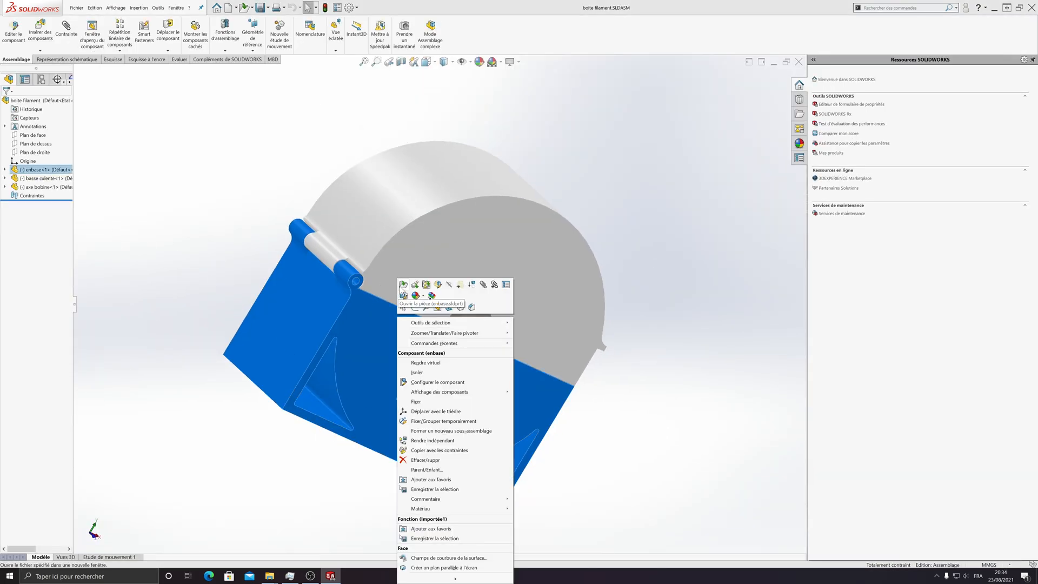
pyautogui.click(403, 286)
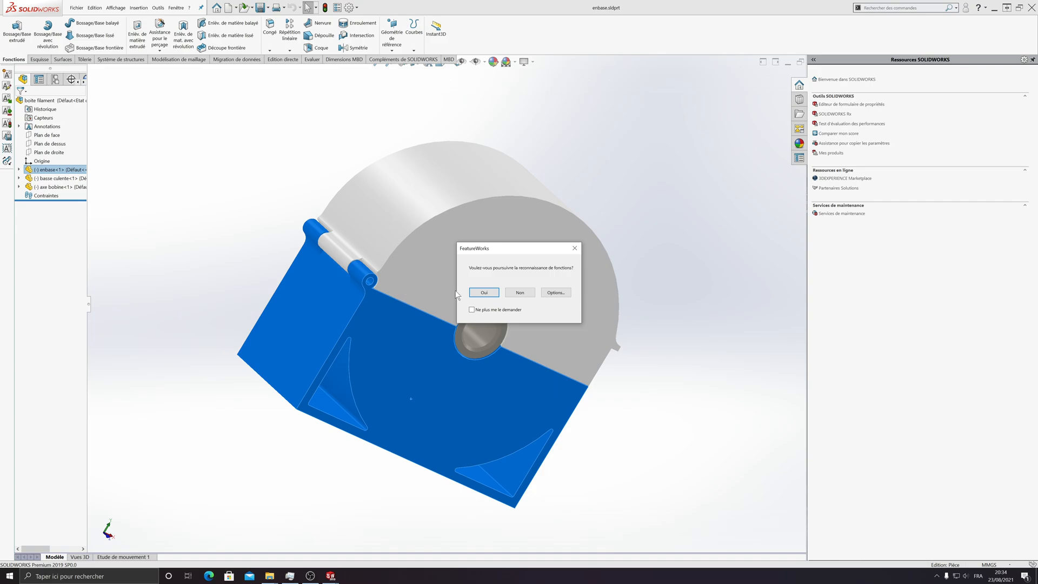
pyautogui.click(512, 295)
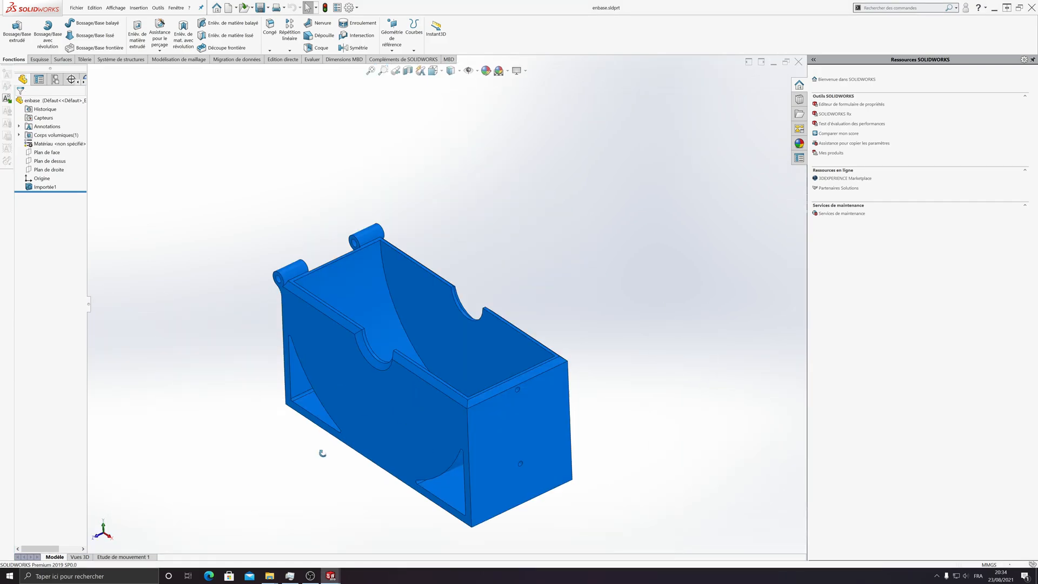
# - Sketch a circle with a radius of about 33.5 mm on the long side face of enbase, near the hinge end
pyautogui.moveTo(346, 502); pyautogui.dragTo(408, 364, button='middle')
pyautogui.click(409, 364)
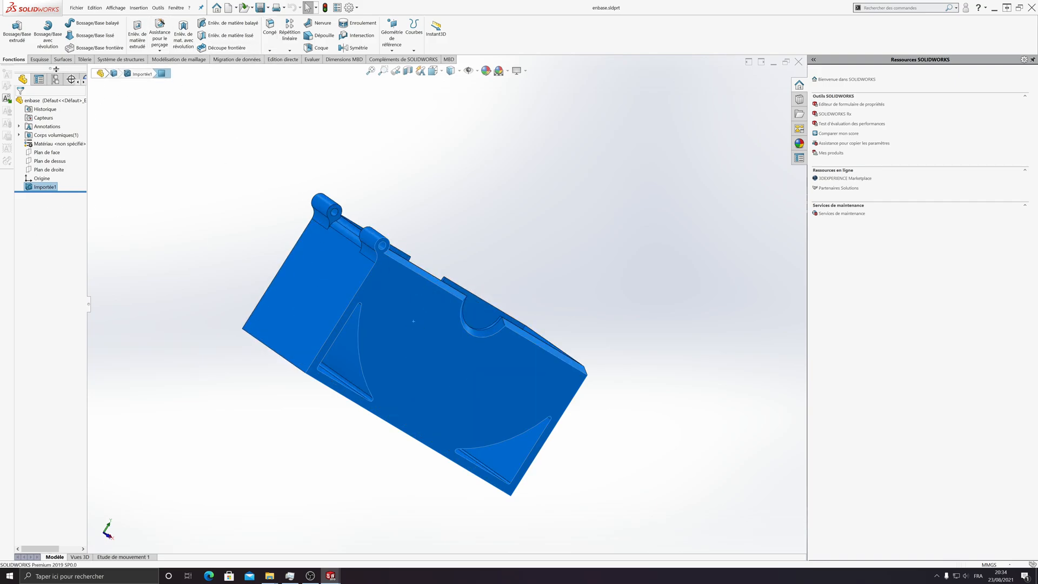
pyautogui.click(39, 59)
pyautogui.click(11, 30)
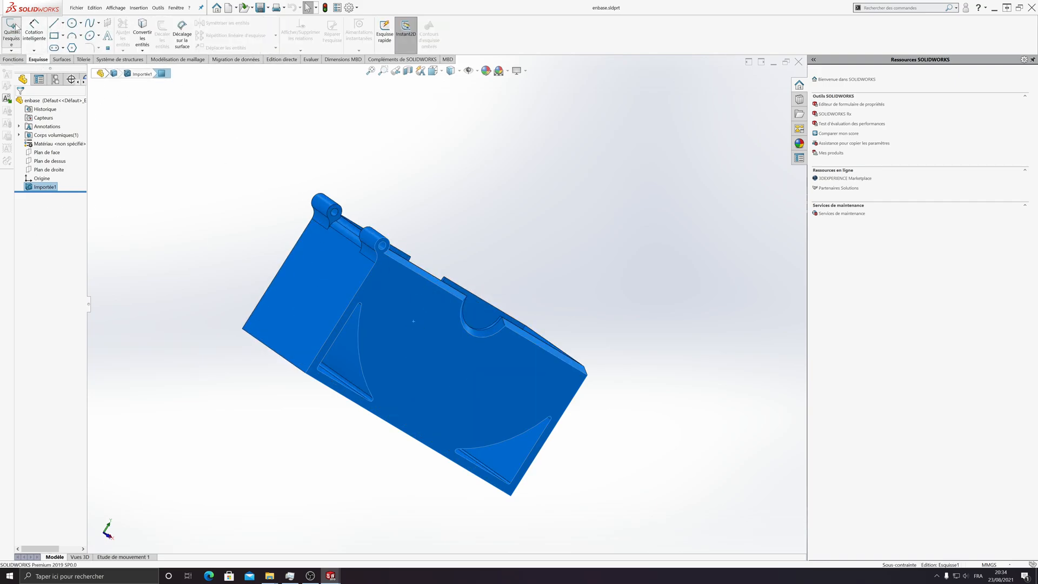
pyautogui.click(72, 23)
pyautogui.click(394, 334)
pyautogui.click(424, 319)
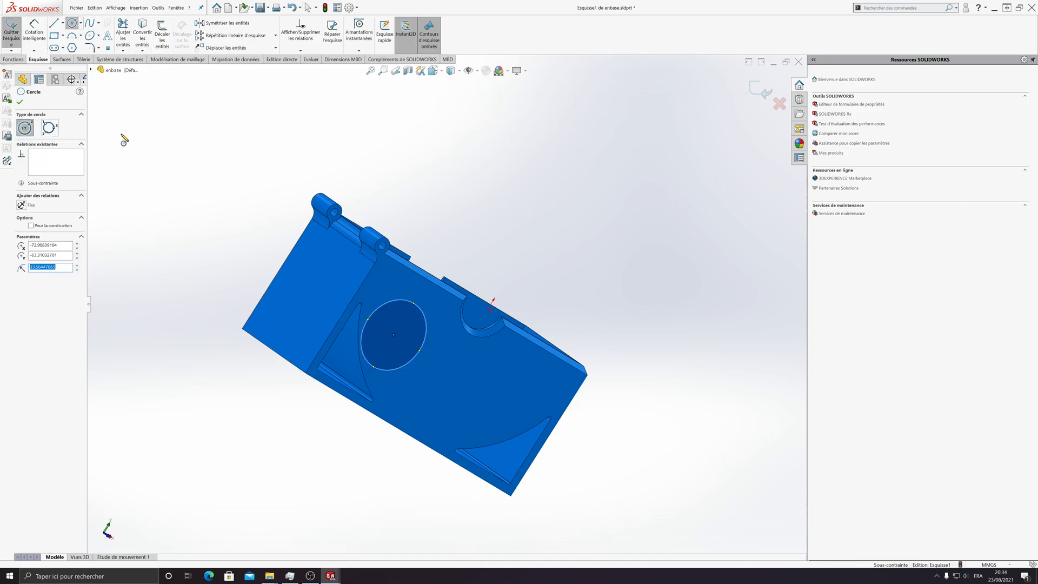
# - Cut-extrude the circle through all in both directions to make holes through the enbase side walls
pyautogui.click(13, 59)
pyautogui.click(129, 34)
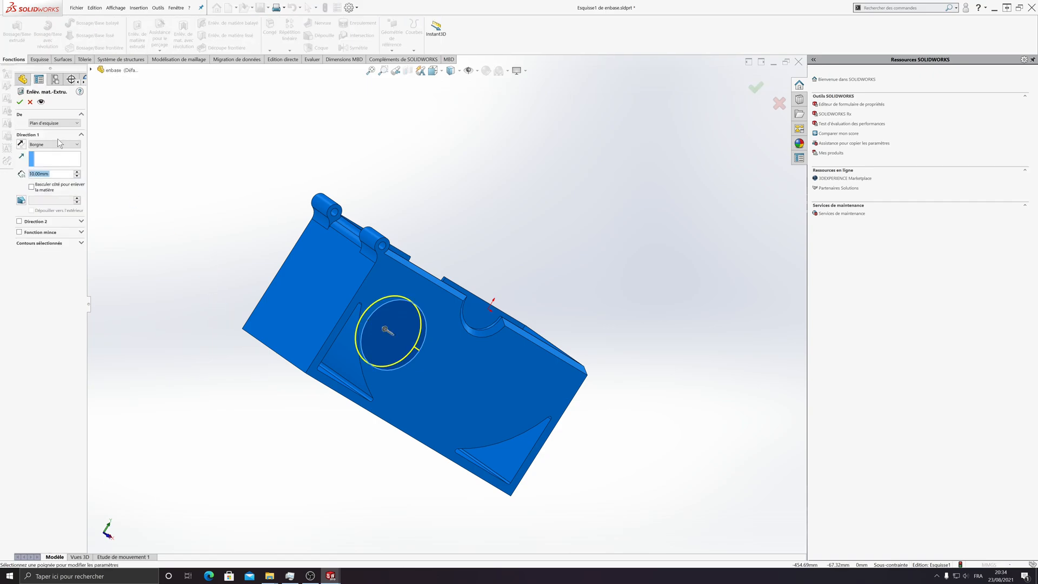
pyautogui.click(59, 144)
pyautogui.click(73, 165)
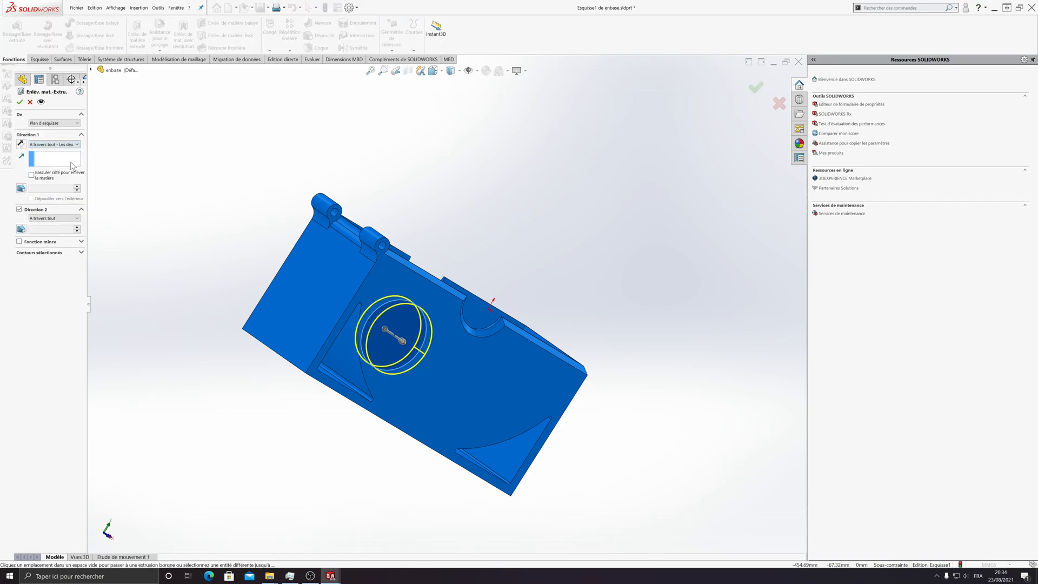
pyautogui.click(20, 102)
pyautogui.moveTo(384, 305); pyautogui.dragTo(545, 303, button='middle')
# - Return to the boite filament assembly and rebuild it with the modified enbase part
pyautogui.hotkey('ctrl', 'Tab')
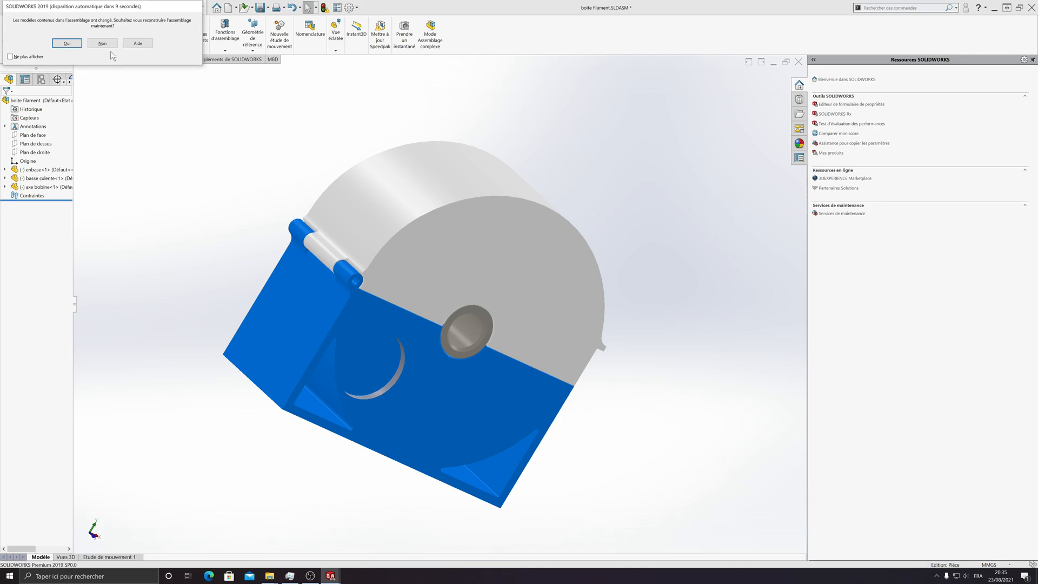
pyautogui.click(62, 46)
pyautogui.moveTo(532, 362); pyautogui.dragTo(448, 353, button='middle')
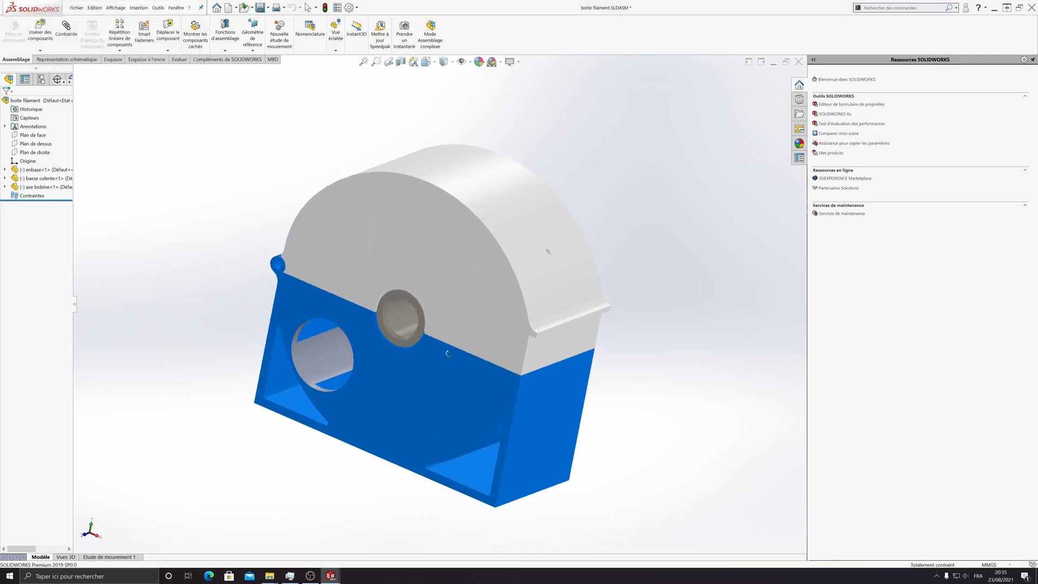
# - Save the assembly together with the modified enbase part
pyautogui.click(260, 7)
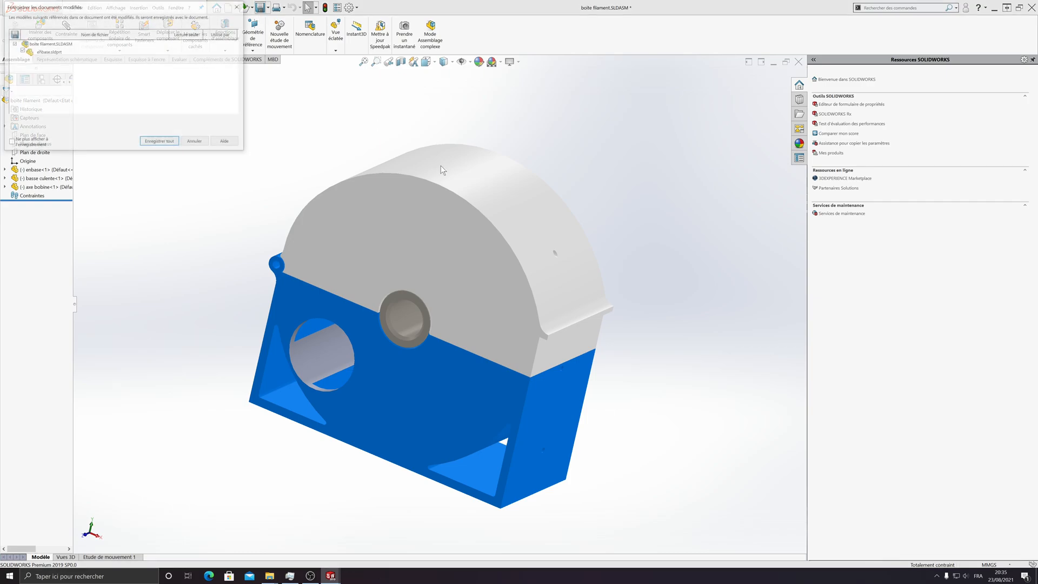
pyautogui.click(161, 144)
pyautogui.moveTo(497, 492); pyautogui.dragTo(579, 459, button='middle')
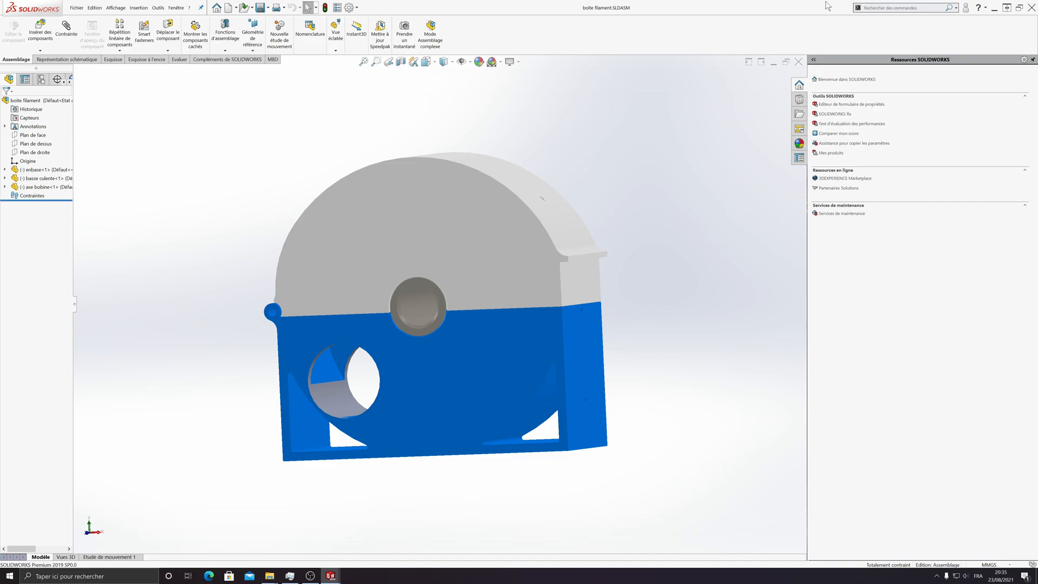
# - Launch eDrawings and open toit X080824 .stp from the tuto step folder
pyautogui.click(120, 575)
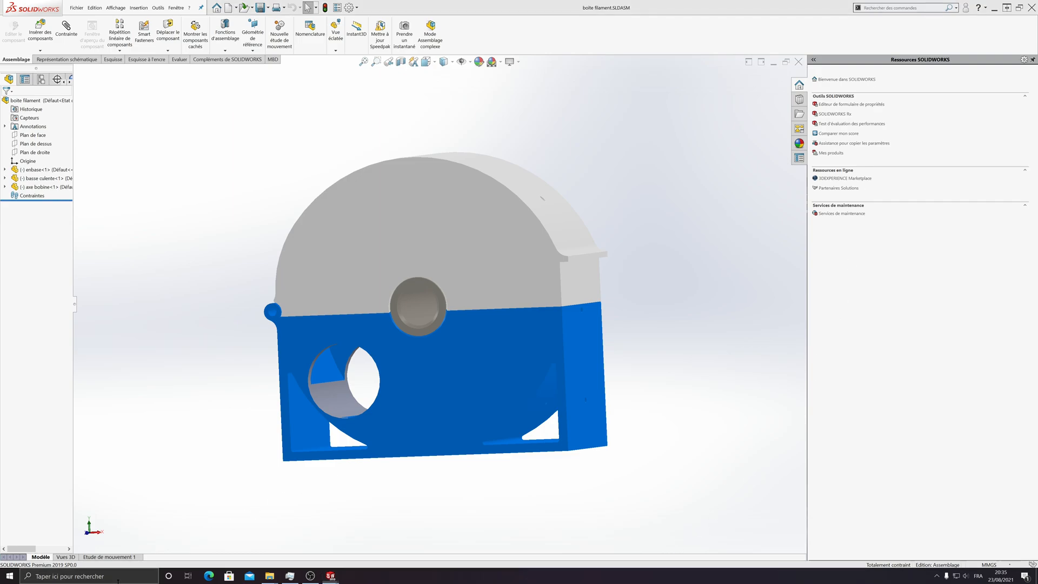
pyautogui.click(65, 430)
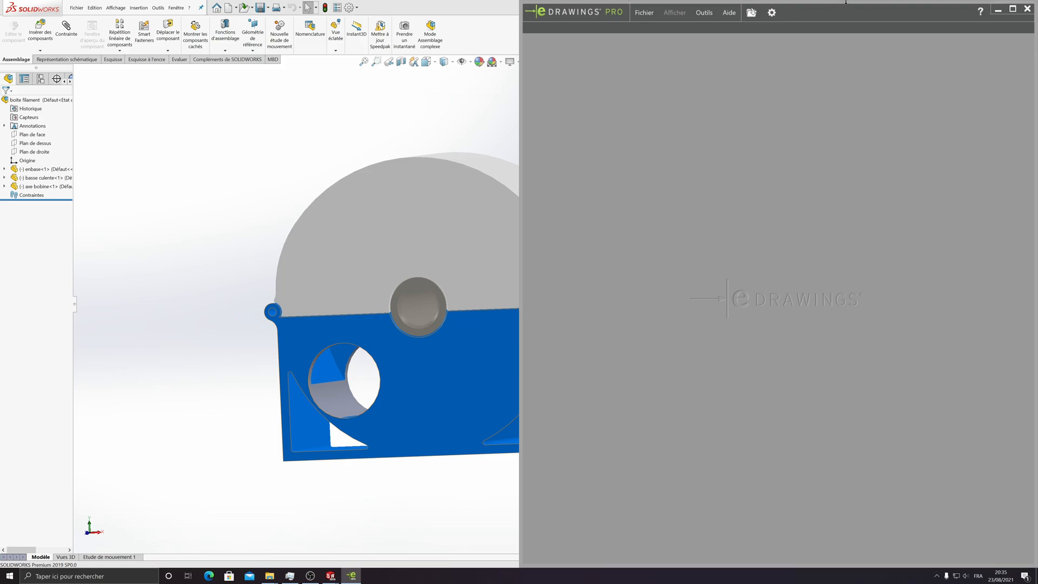
pyautogui.click(751, 13)
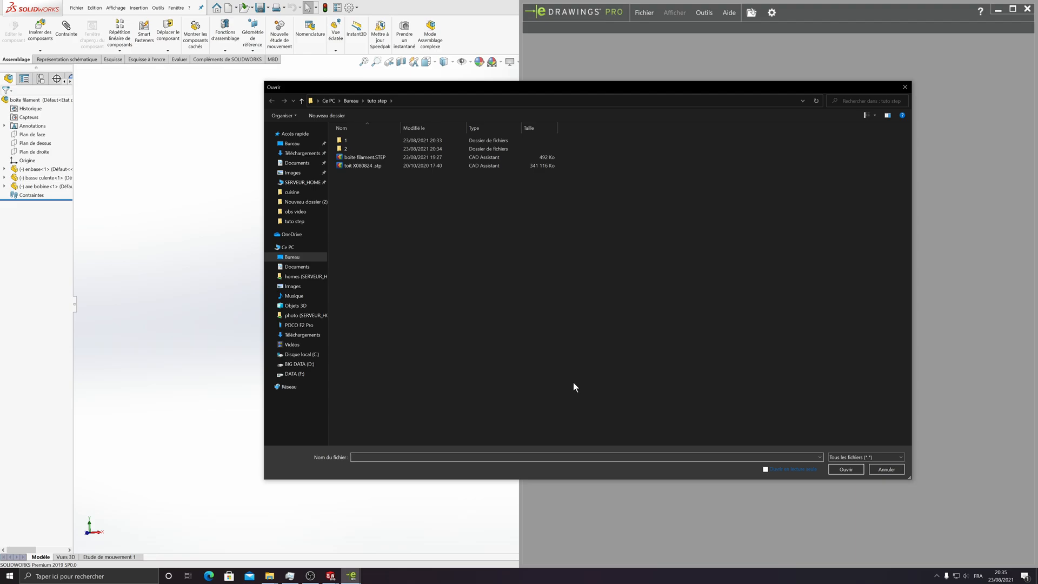
pyautogui.click(492, 167)
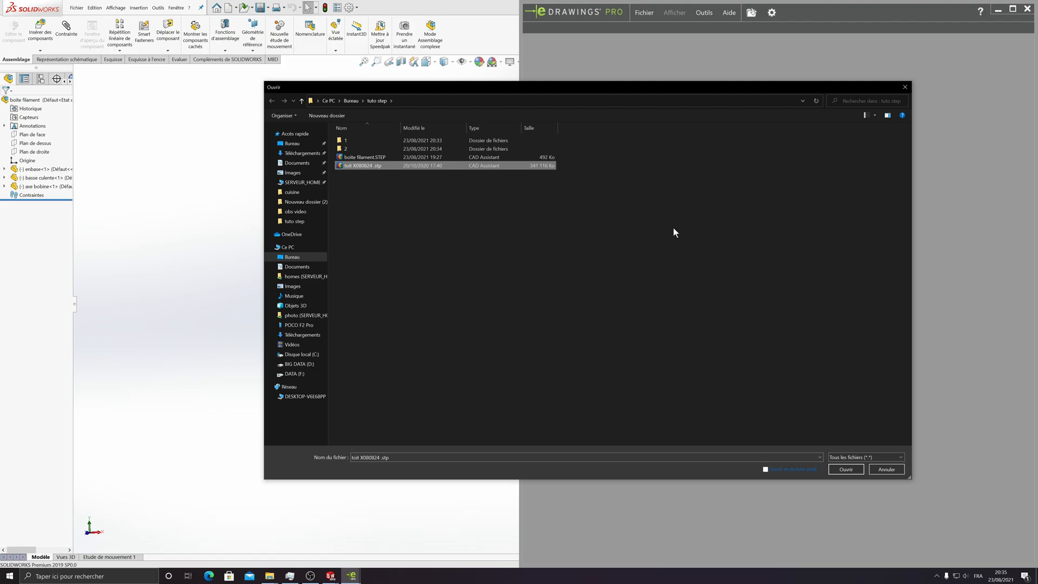
pyautogui.click(854, 469)
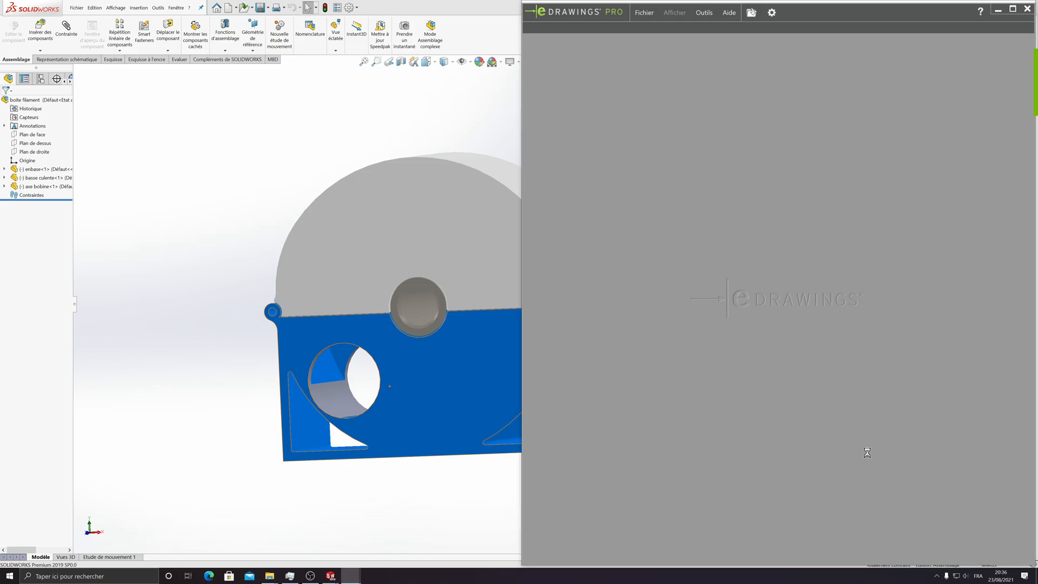
# - Switch back to SOLIDWORKS and move the cover and the spool axle away from the enbase component
pyautogui.click(341, 148)
pyautogui.scroll(1, 427, 346)
pyautogui.moveTo(393, 354); pyautogui.dragTo(362, 462, button='middle')
pyautogui.moveTo(439, 313); pyautogui.dragTo(602, 210)
pyautogui.moveTo(468, 306); pyautogui.dragTo(345, 172)
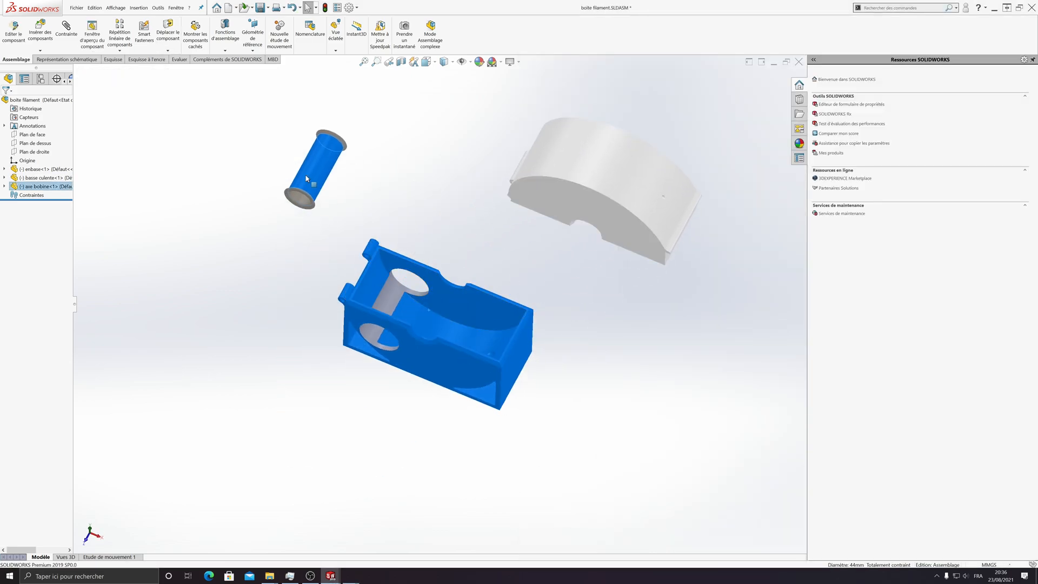
pyautogui.click(463, 213)
# - Add a concentric mate between the cover's hinge hole and the hinge hole on the enbase component
pyautogui.click(68, 33)
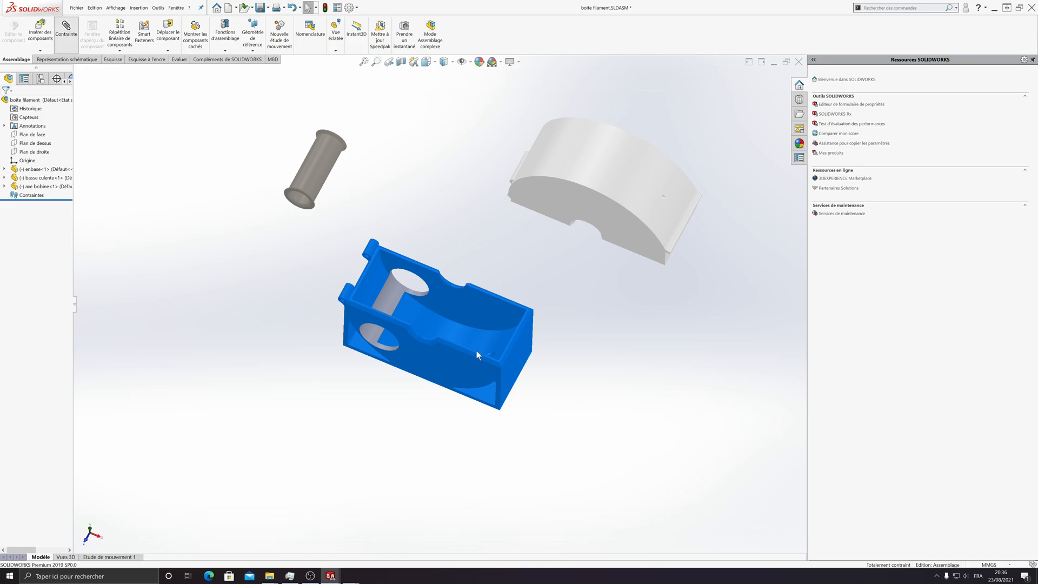
pyautogui.moveTo(476, 350); pyautogui.dragTo(558, 293, button='middle')
pyautogui.scroll(-3, 376, 148)
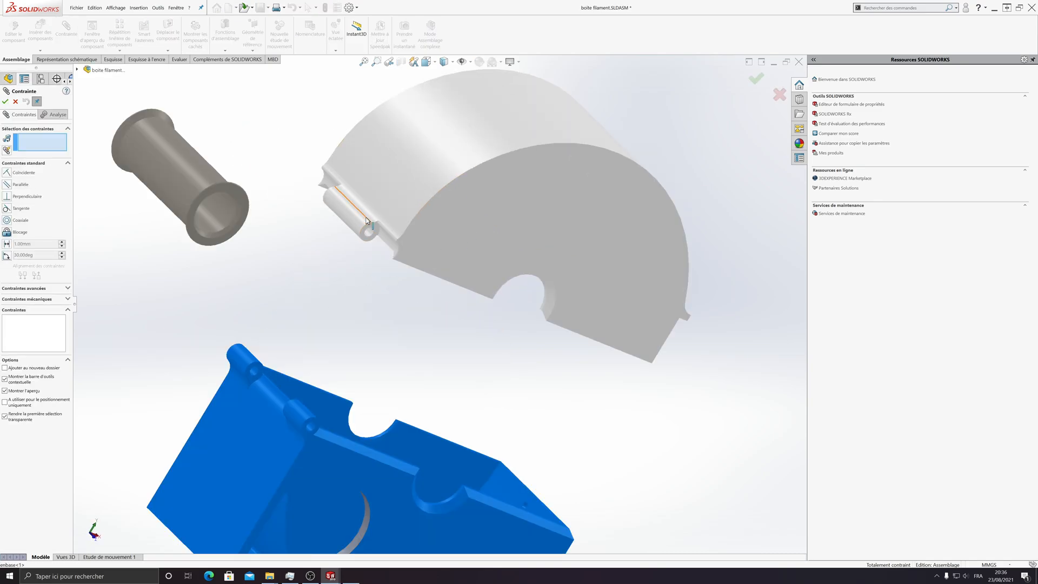
pyautogui.click(370, 234)
pyautogui.scroll(-3, 294, 422)
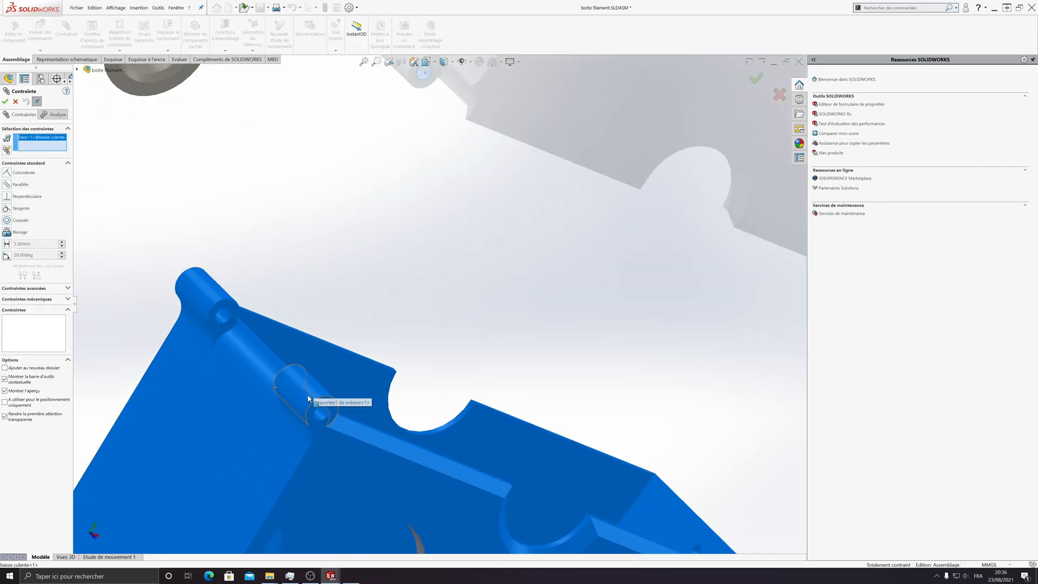
pyautogui.click(323, 412)
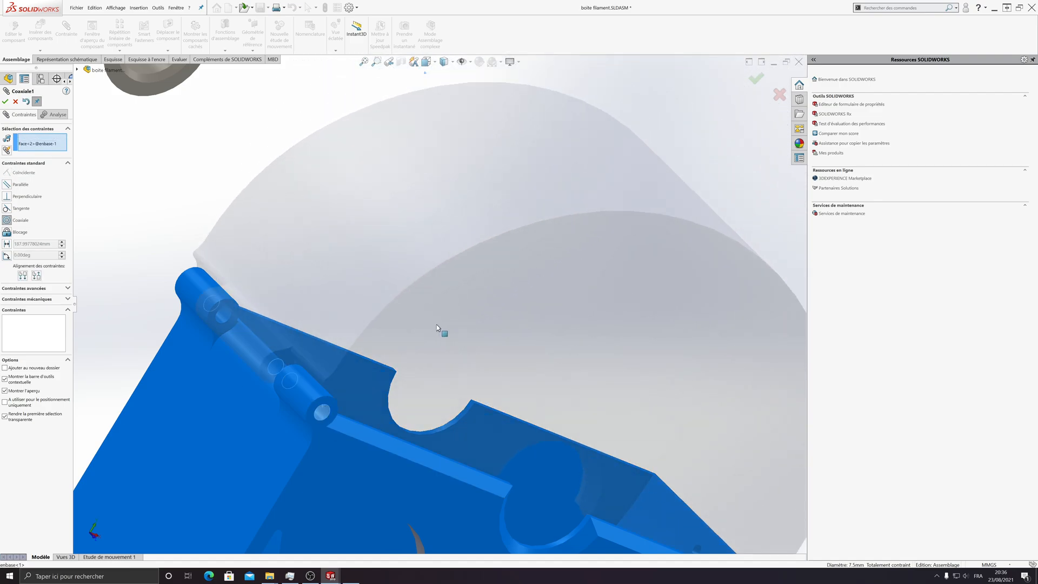
pyautogui.click(534, 335)
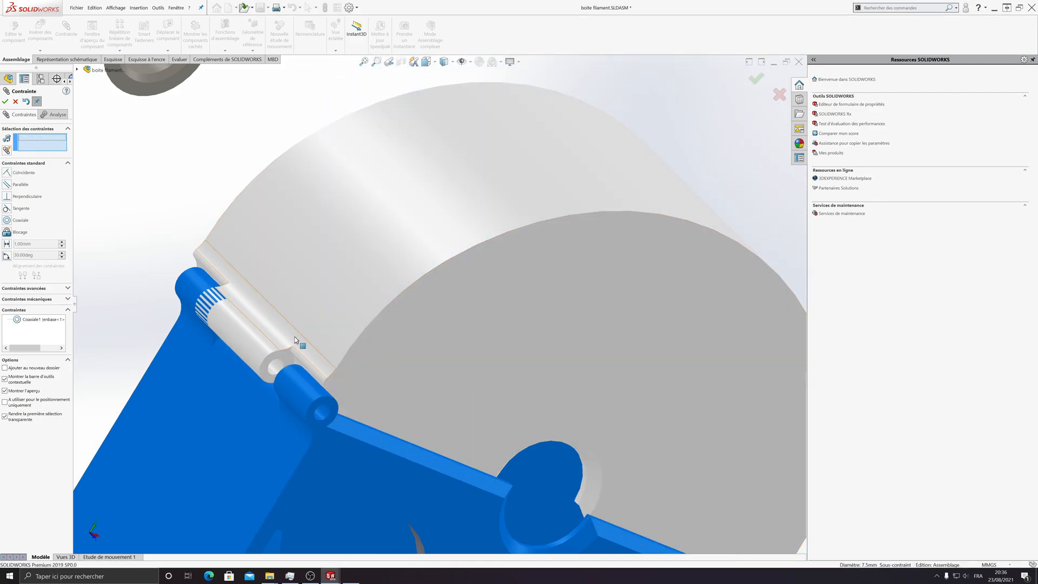
# - Add a distance mate between the end face of the cover's hinge and the facing hinge face on the enbase component
pyautogui.click(315, 393)
pyautogui.moveTo(314, 393); pyautogui.dragTo(308, 364, button='middle')
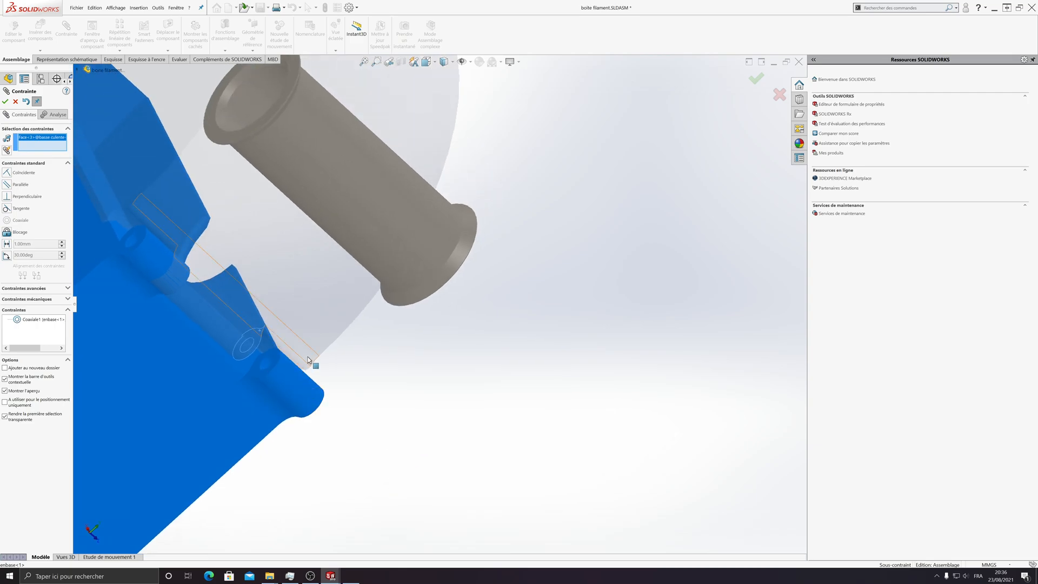
pyautogui.click(277, 357)
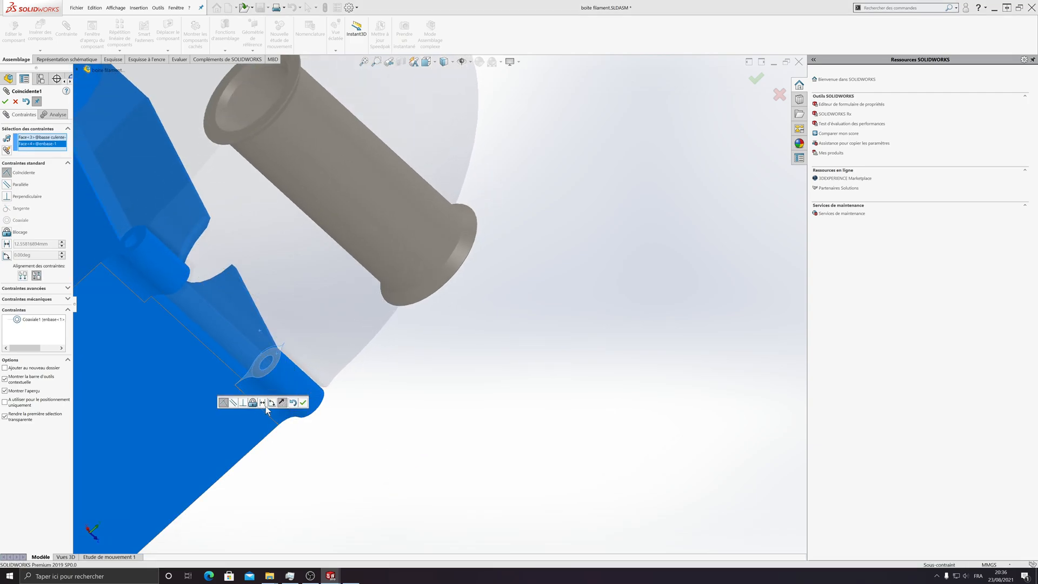
pyautogui.click(262, 403)
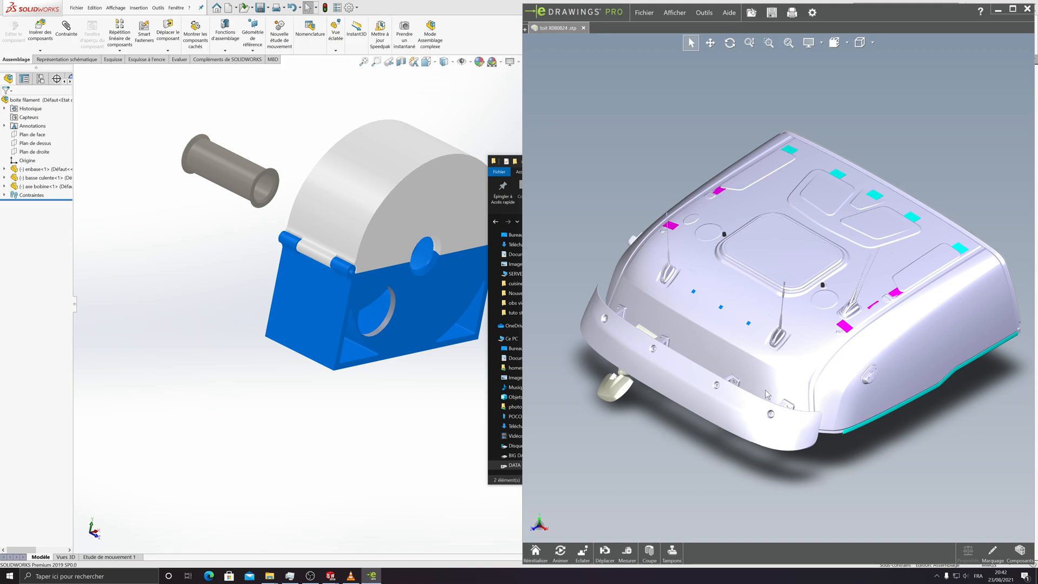
# - In eDrawings, show the component tree of the roof model and expand the top assembly and its 84546566_ASM subassembly down to part level
pyautogui.moveTo(767, 389); pyautogui.dragTo(742, 313, button='middle')
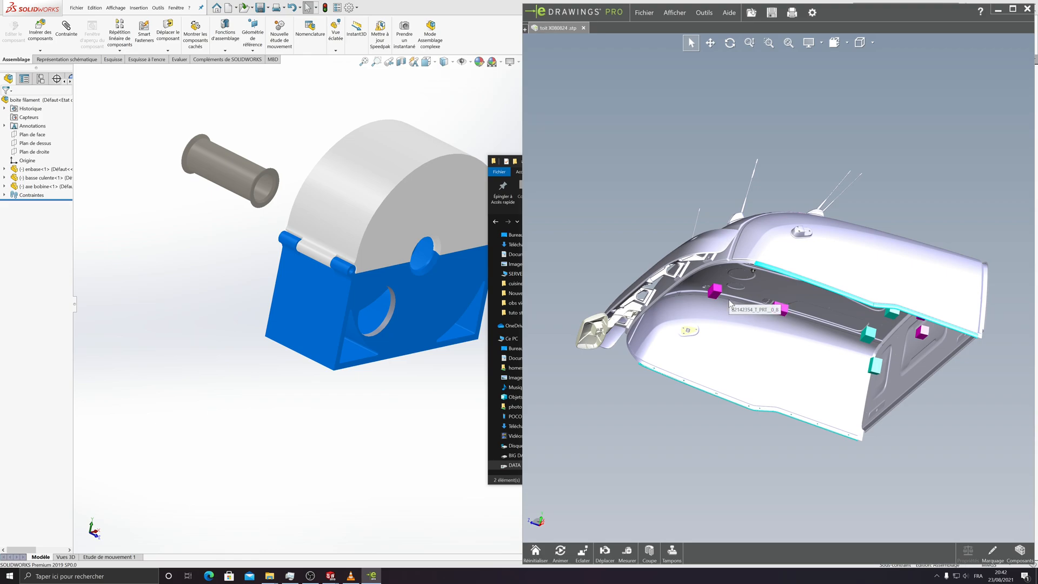
pyautogui.moveTo(730, 304); pyautogui.dragTo(763, 306, button='middle')
pyautogui.moveTo(756, 348); pyautogui.dragTo(674, 300, button='middle')
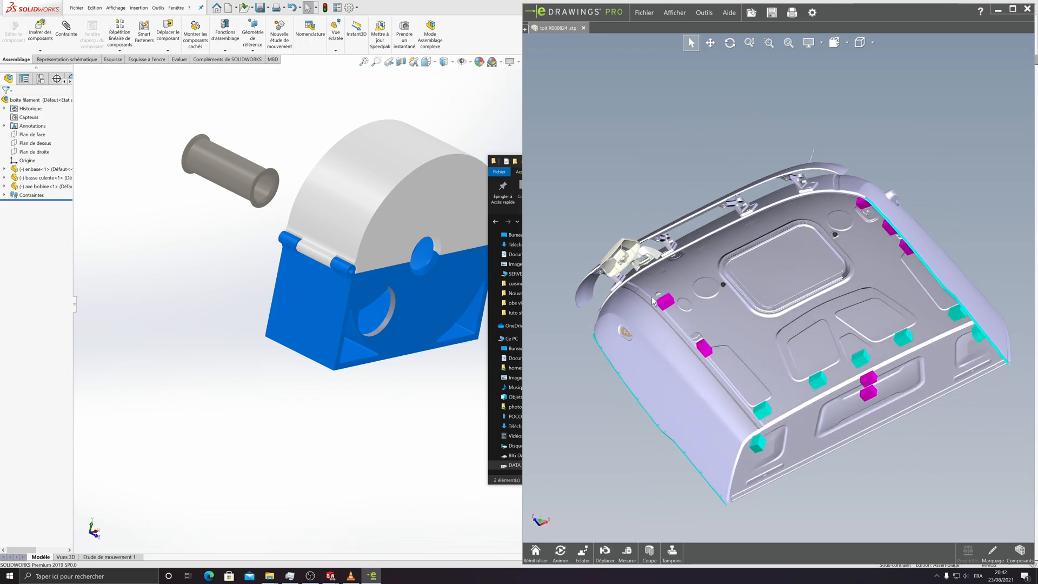
pyautogui.moveTo(717, 216); pyautogui.dragTo(724, 303, button='middle')
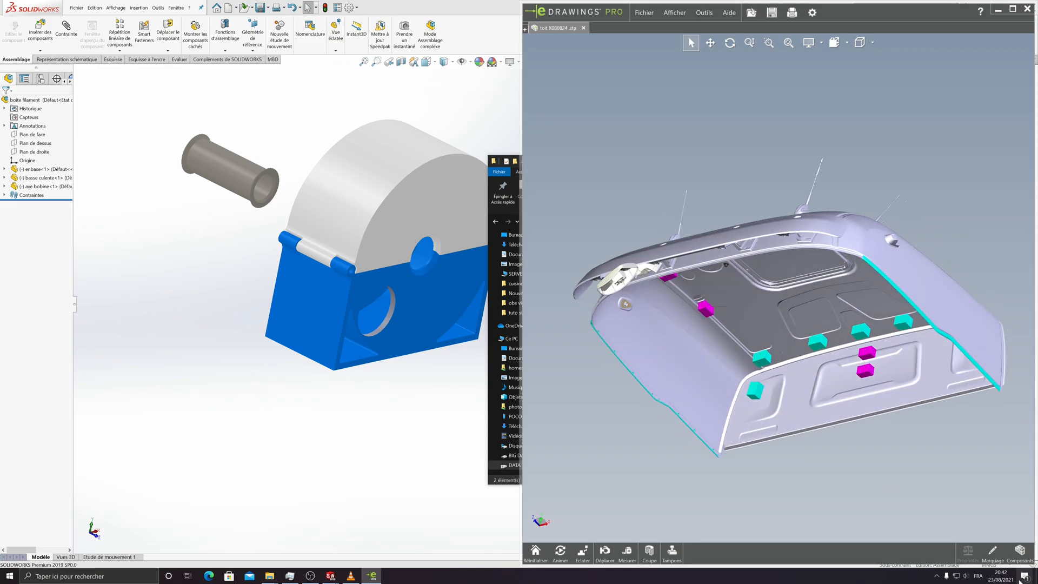
pyautogui.click(1020, 551)
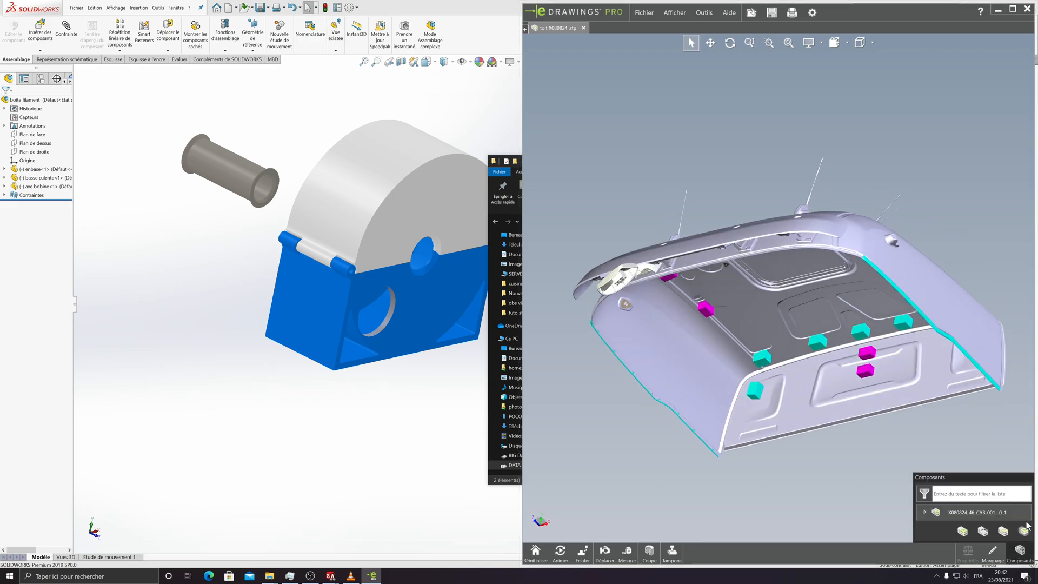
pyautogui.doubleClick(972, 512)
pyautogui.click(938, 355)
pyautogui.click(938, 349)
pyautogui.click(942, 346)
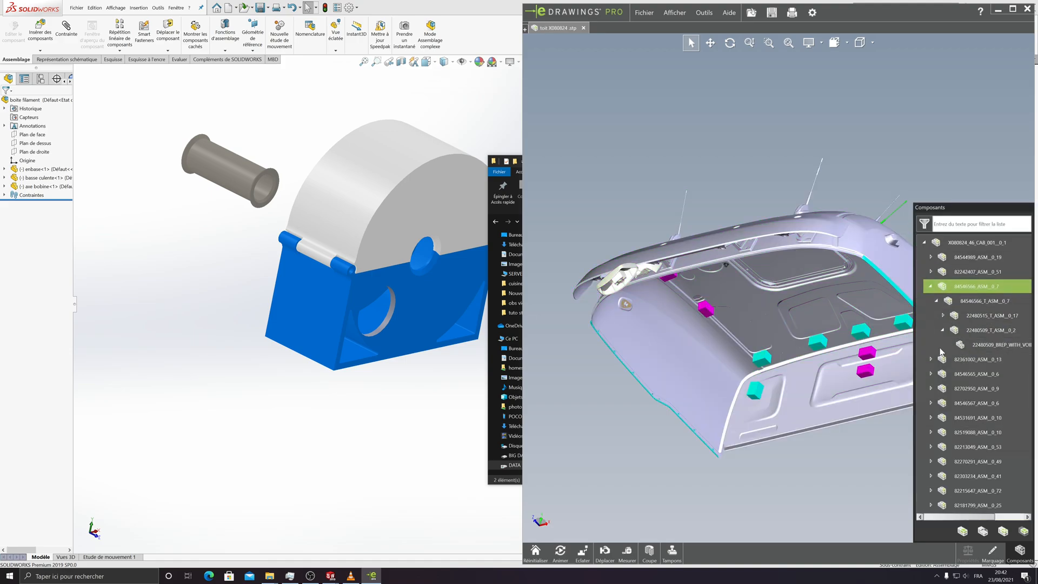
# - Expand the 82361002_ASM and 84546565_ASM subassemblies down to their individual parts in the component tree
pyautogui.click(930, 359)
pyautogui.click(936, 359)
pyautogui.click(942, 359)
pyautogui.click(930, 375)
pyautogui.click(936, 373)
pyautogui.click(943, 373)
pyautogui.click(947, 374)
pyautogui.click(922, 389)
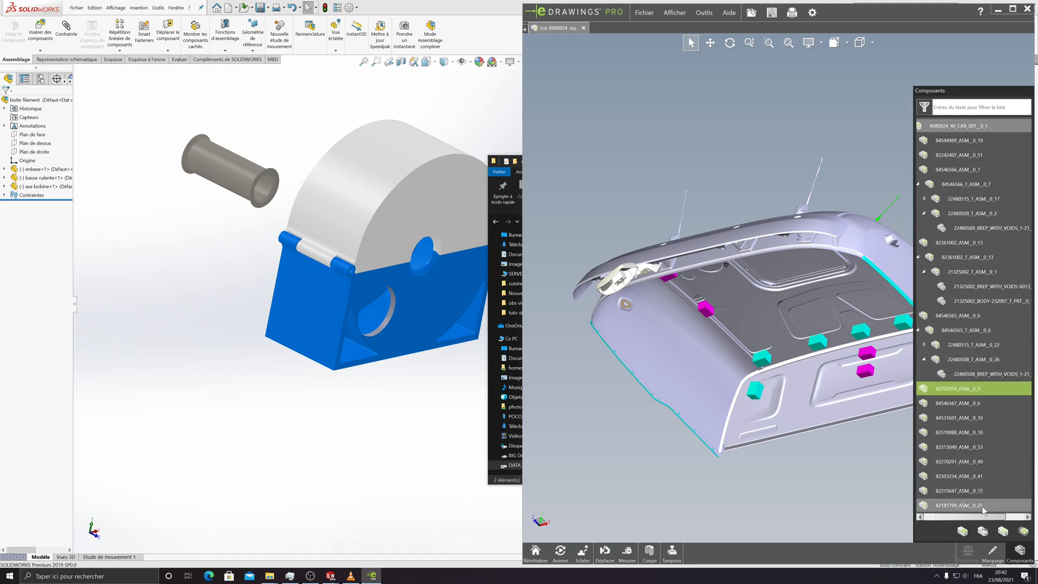
# - Select a thin antenna rod on the roof to locate its part in the component tree, clear the selection and inspect the roof
pyautogui.click(921, 517)
pyautogui.click(809, 198)
pyautogui.moveTo(806, 428); pyautogui.dragTo(758, 502, button='middle')
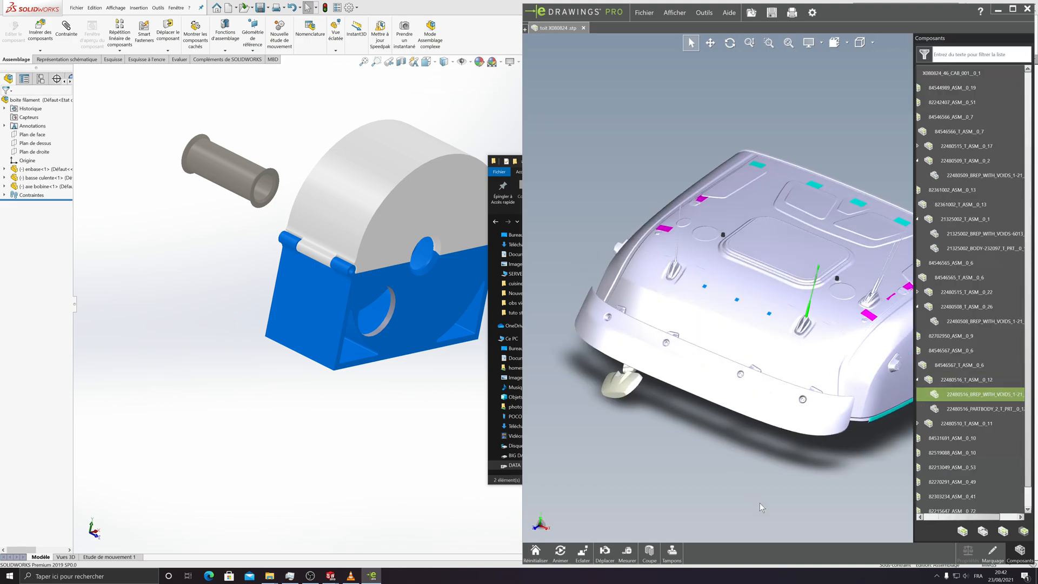
pyautogui.click(703, 444)
pyautogui.moveTo(731, 428); pyautogui.dragTo(792, 293, button='middle')
pyautogui.scroll(4, 793, 293)
pyautogui.scroll(-4, 864, 309)
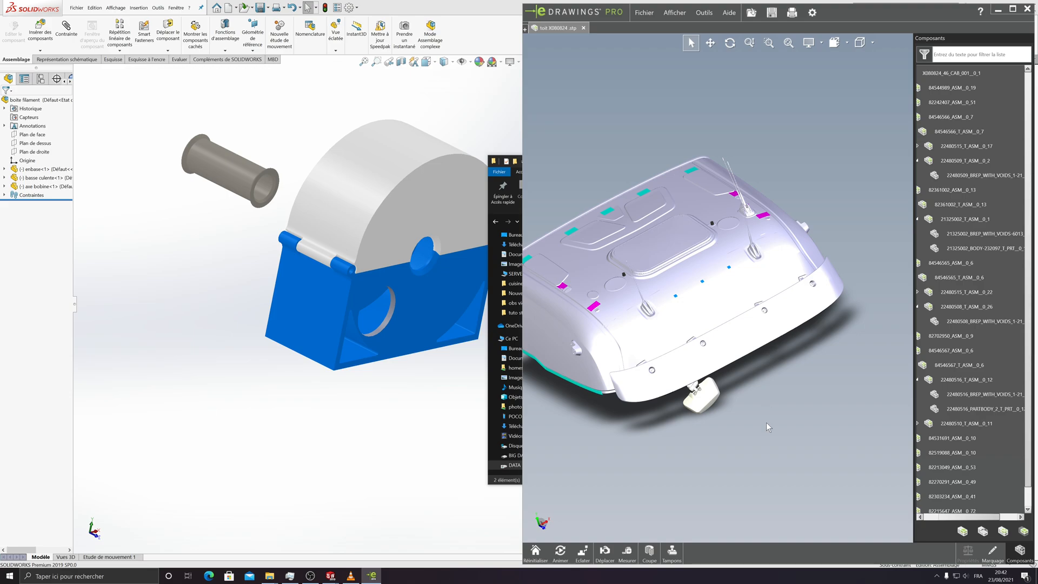
pyautogui.moveTo(688, 361); pyautogui.dragTo(734, 311, button='middle')
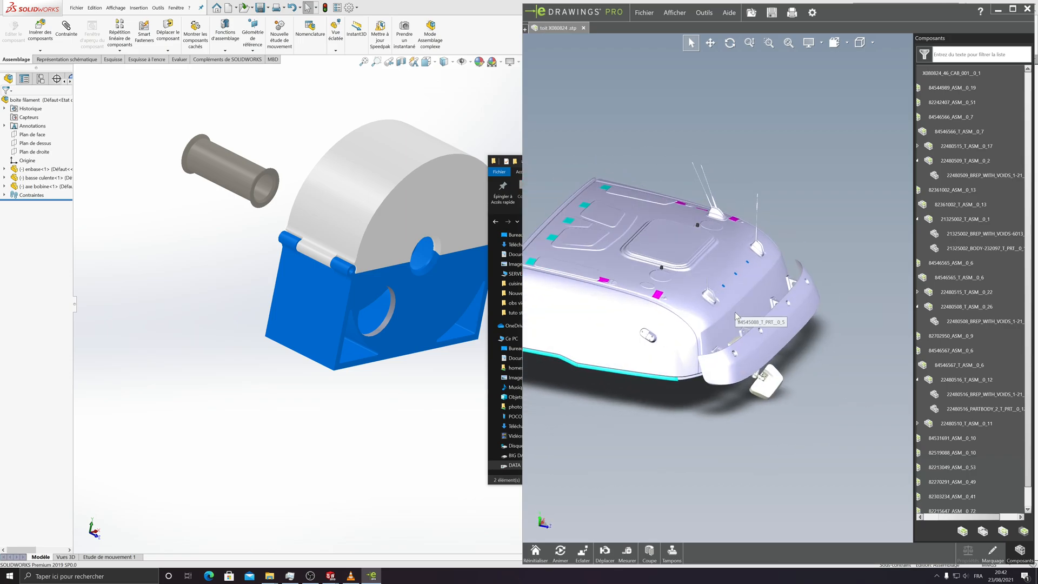